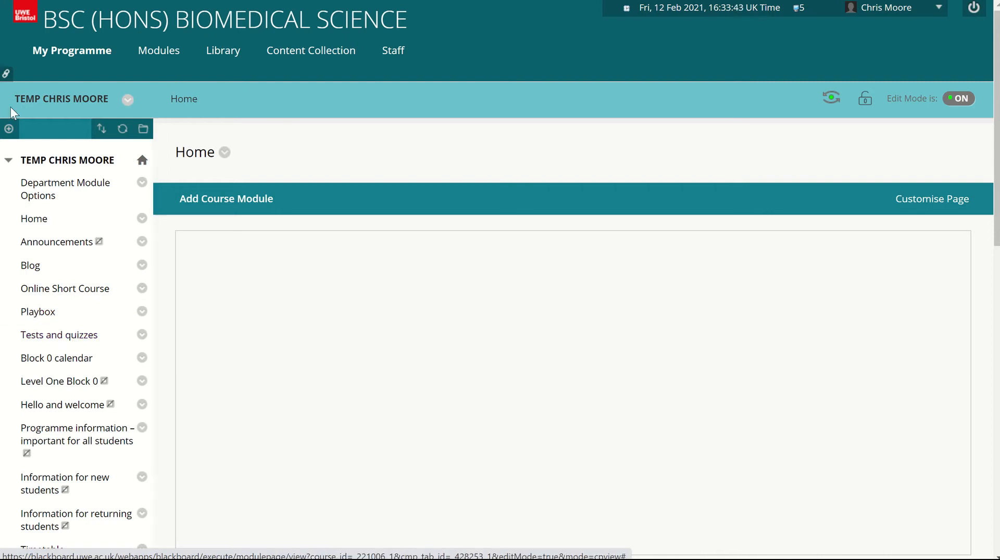
- Open the Tests and quizzes content area of the course
left_click(9, 128)
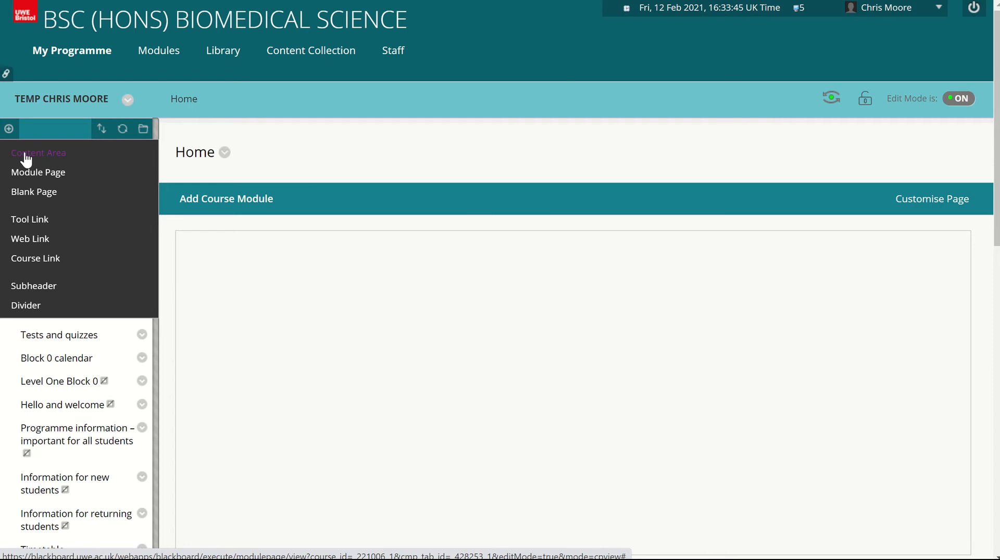
left_click(60, 336)
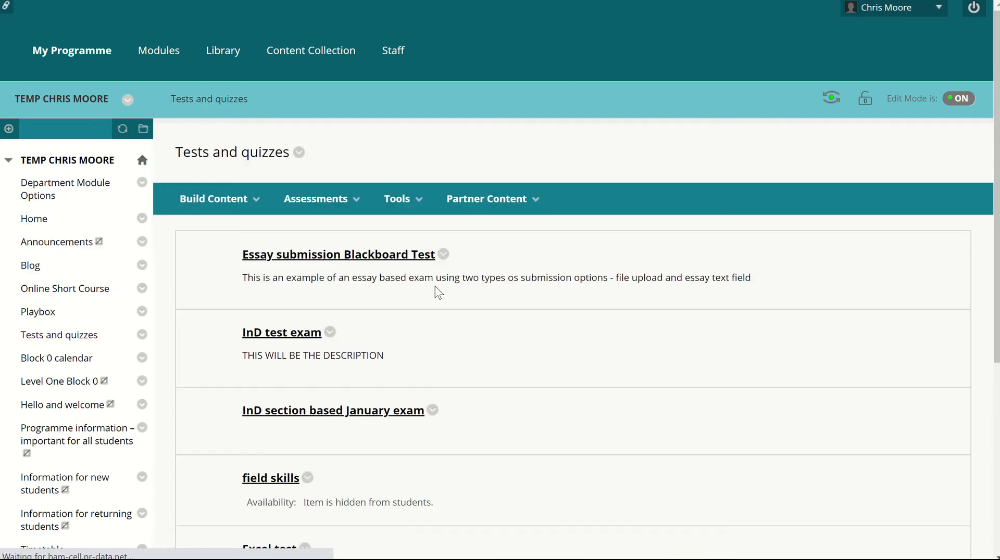
scroll(551, 368, "down", 5)
scroll(551, 369, "up", 5)
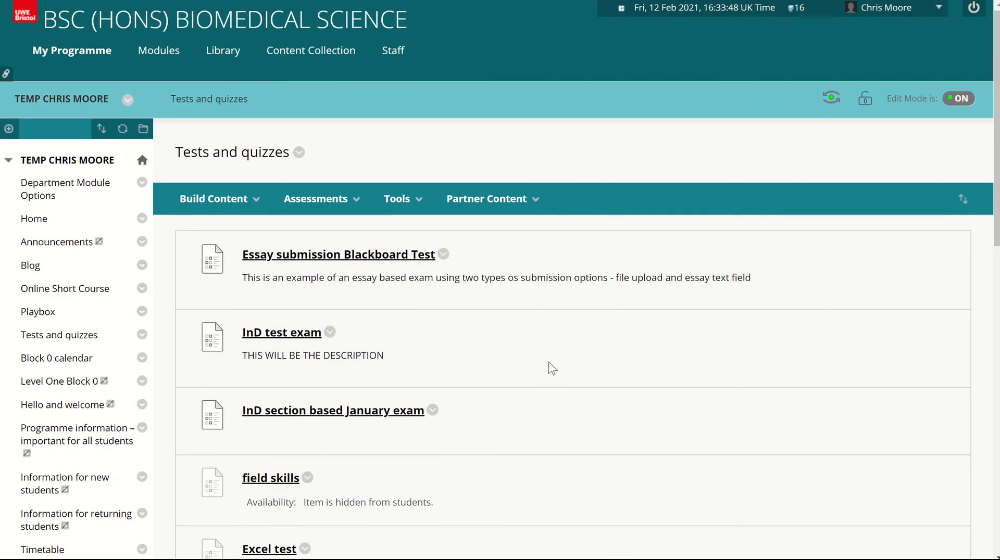
scroll(551, 368, "down", 1)
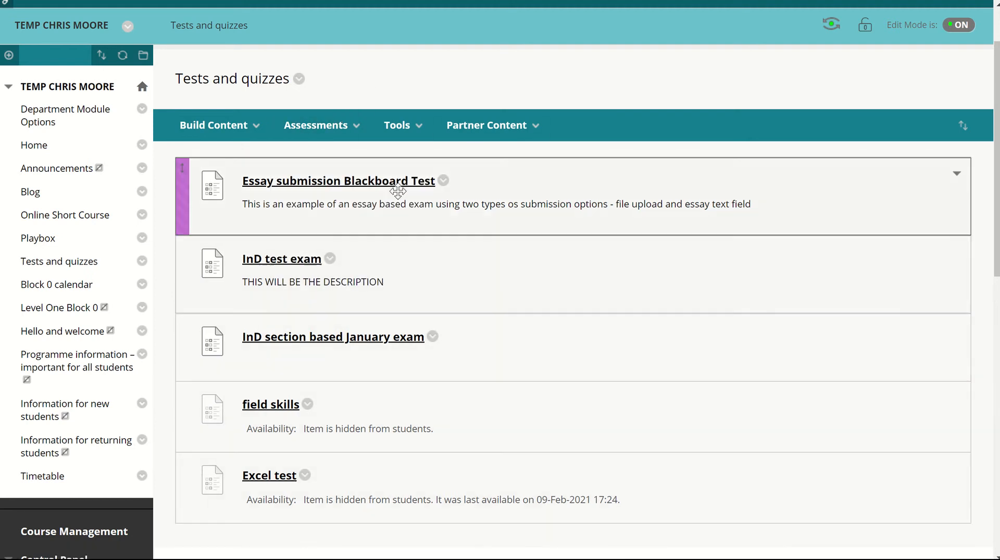
- Examine which content types, assessments, tools and partner content can be added to the Tests and quizzes area
mouse_move(250, 125)
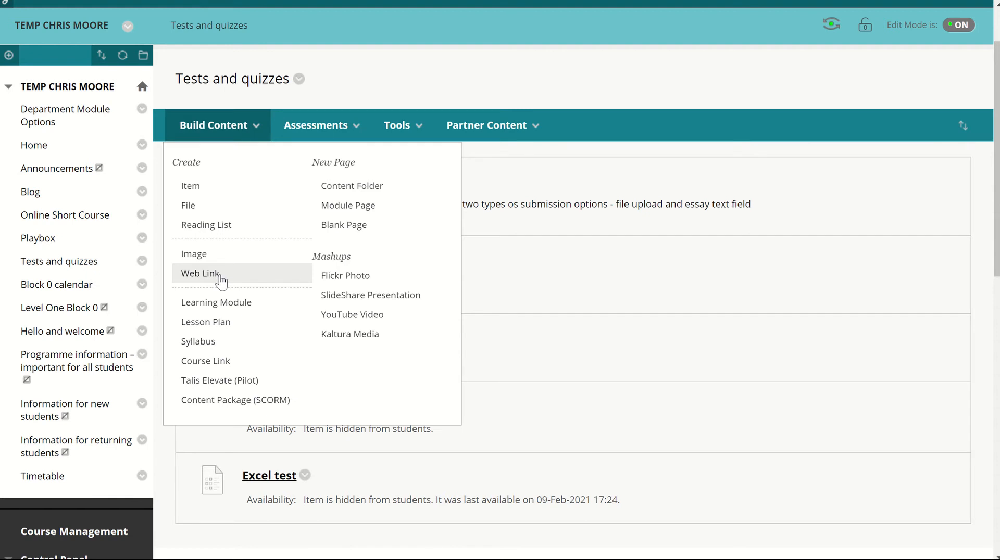
left_click(320, 126)
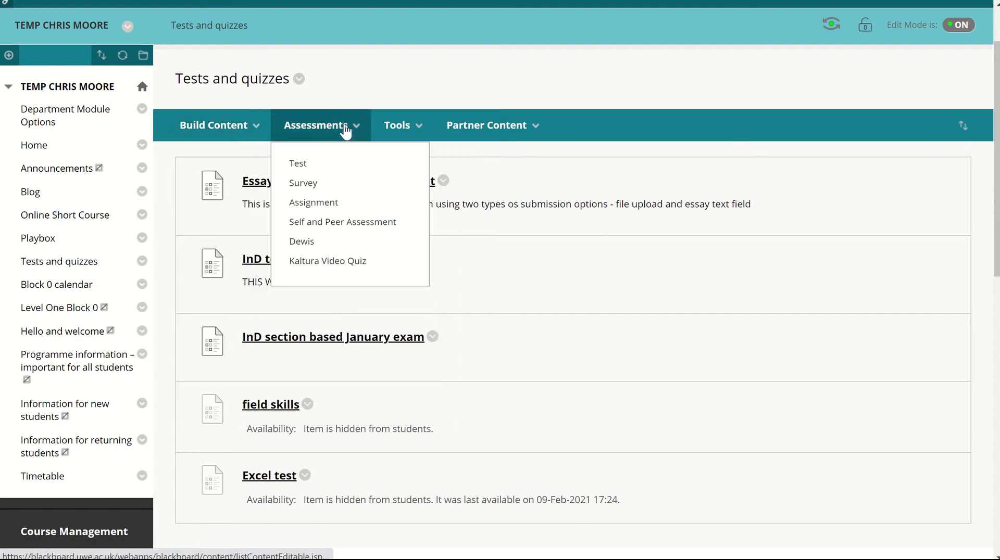
left_click(399, 130)
left_click(484, 137)
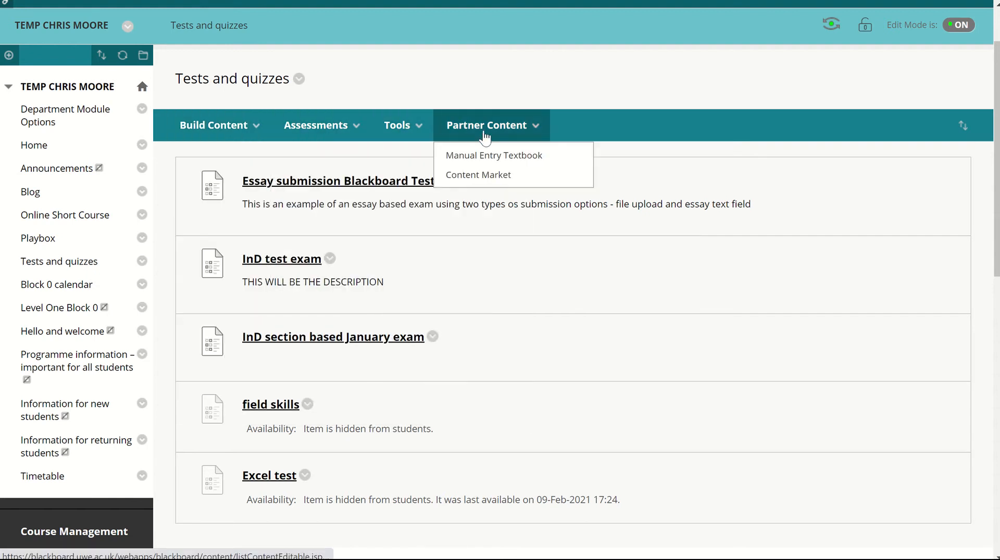
left_click(400, 127)
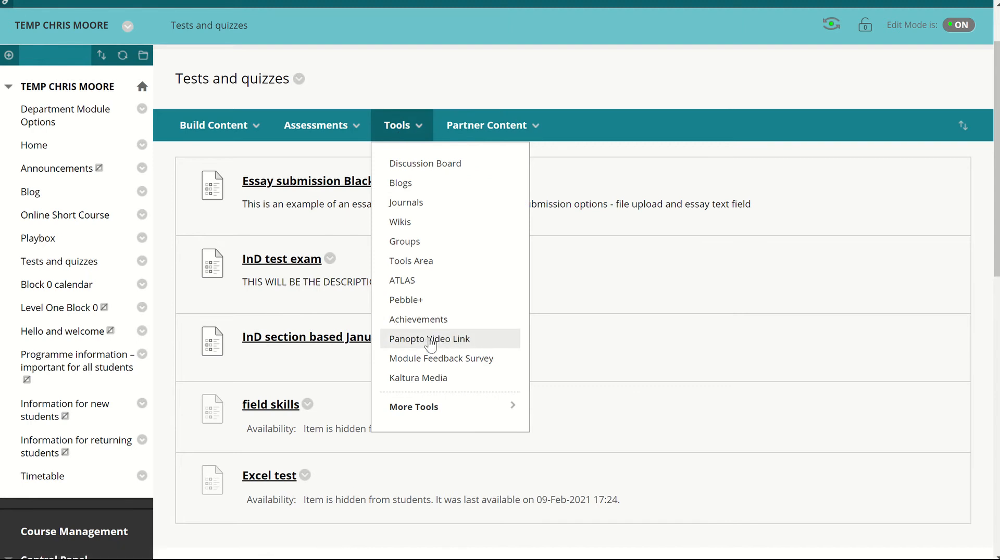
left_click(316, 127)
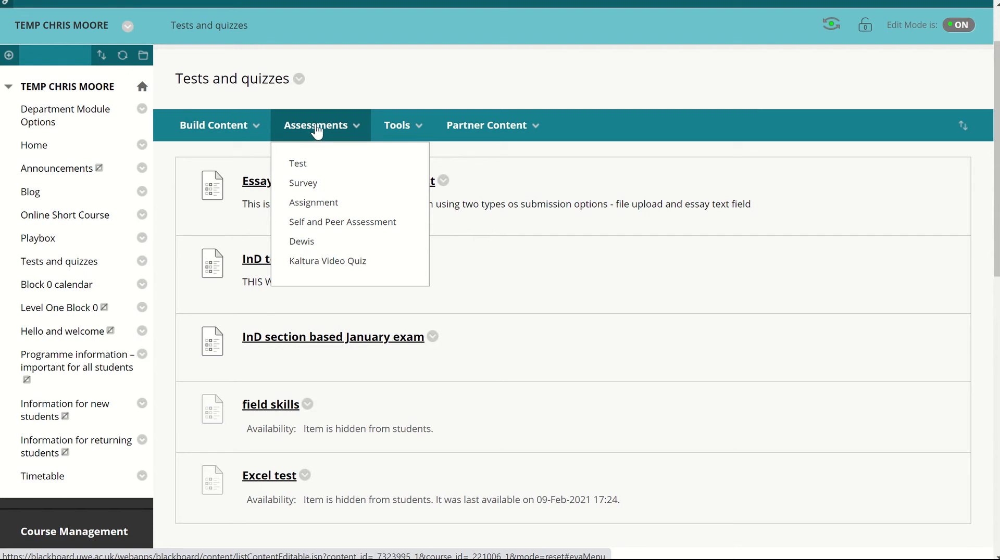
left_click(317, 130)
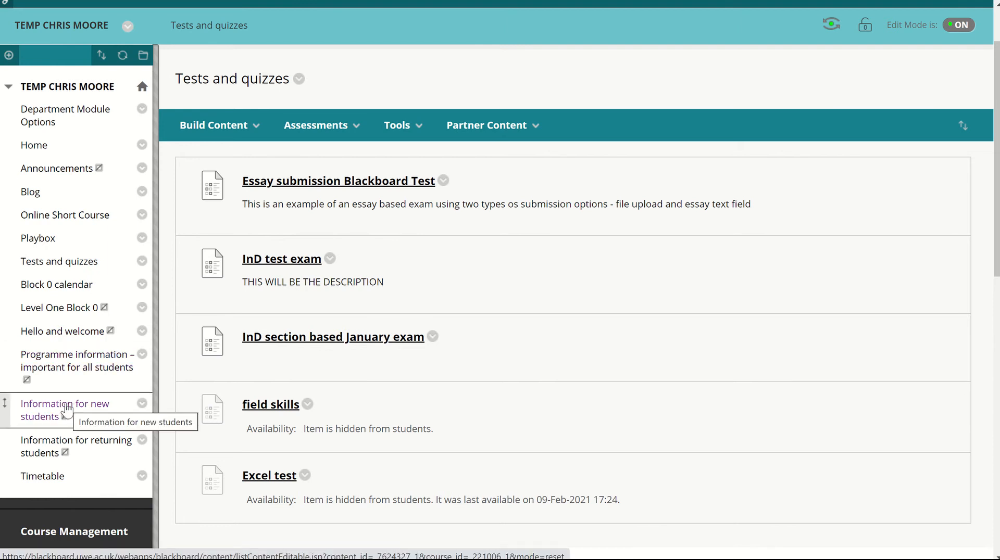
left_click(318, 125)
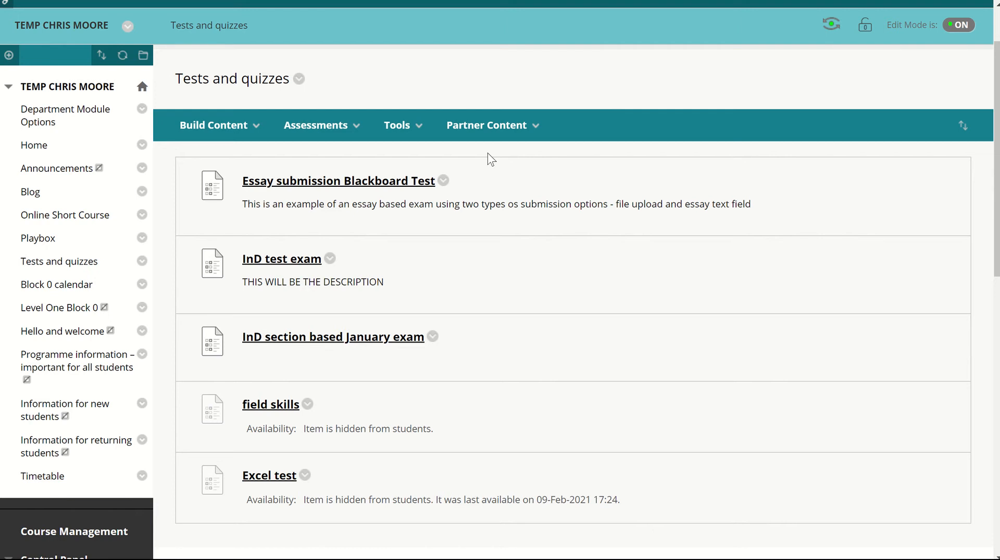
- Start a new assignment in the Tests and quizzes area and name it "Coursework one"
left_click(339, 125)
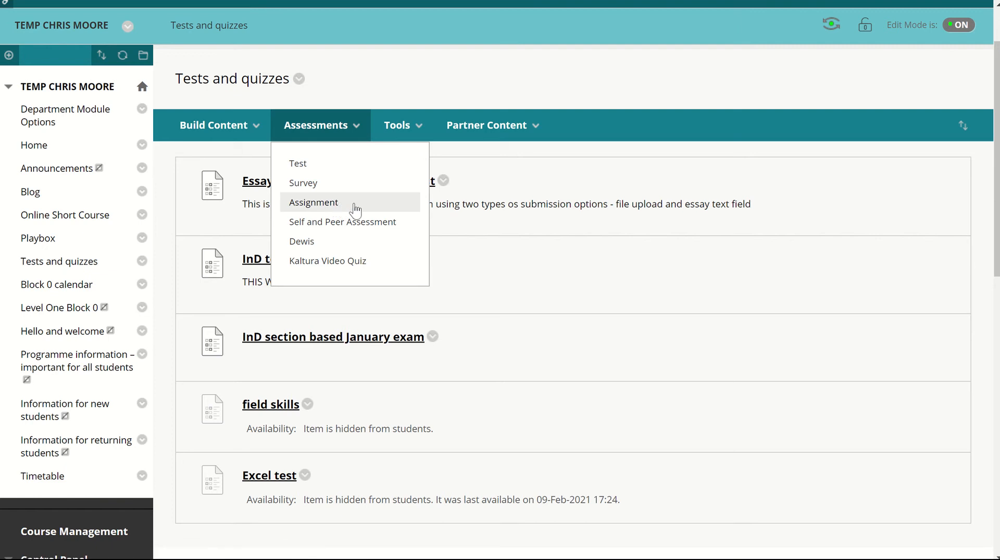
left_click(330, 204)
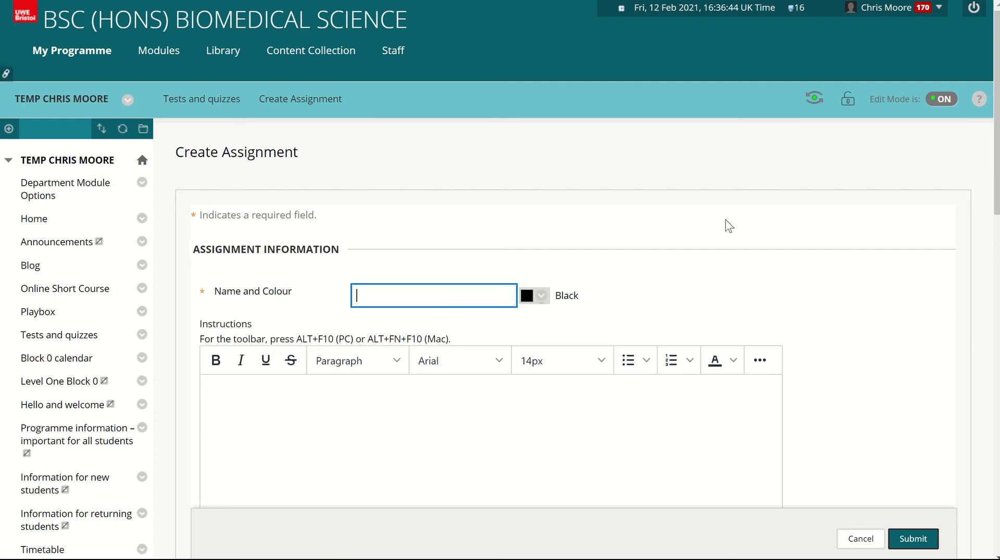
scroll(729, 226, "down", 1)
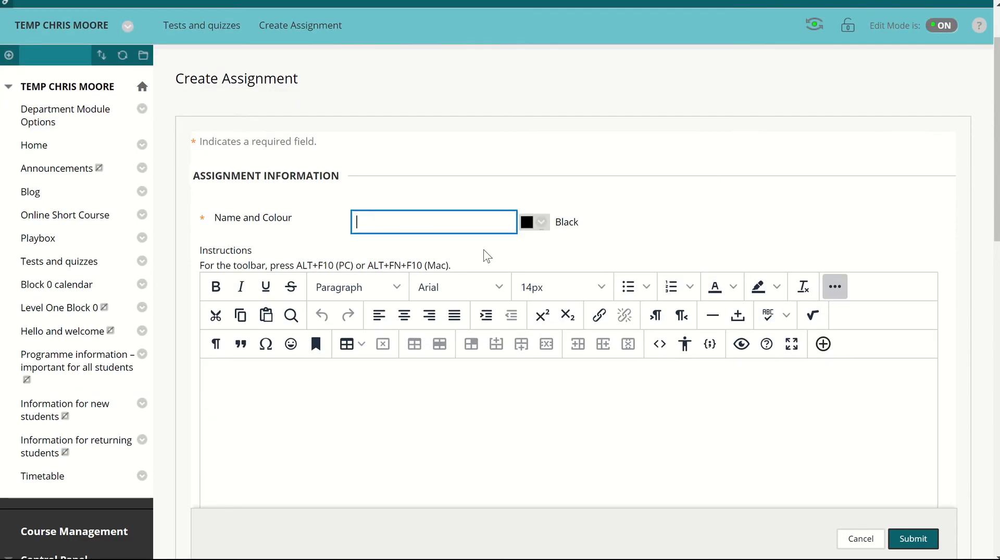
left_click(420, 224)
type("C")
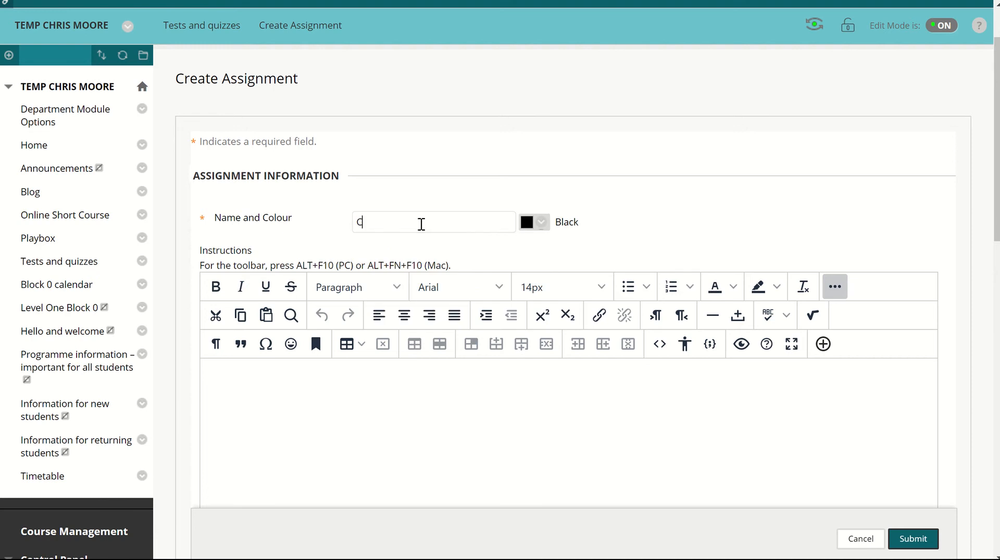
type("oursework one")
- Set the assignment's points possible to 100
scroll(656, 185, "down", 3)
scroll(656, 185, "down", 1)
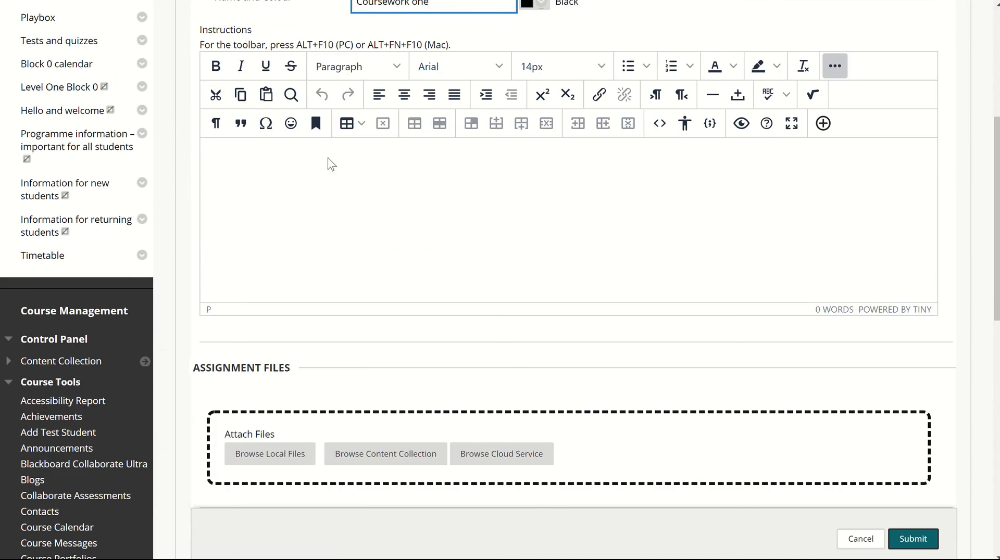
left_click(354, 190)
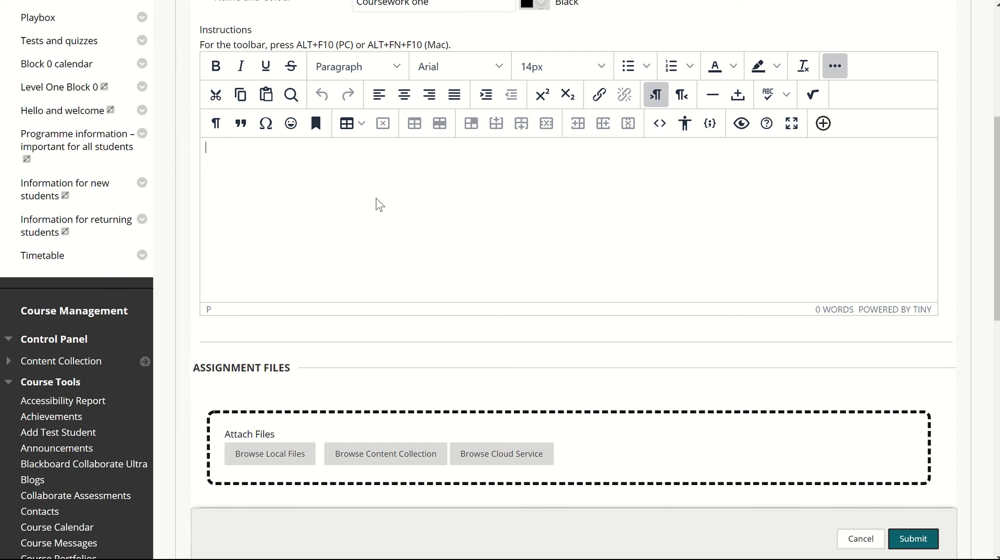
scroll(379, 204, "down", 2)
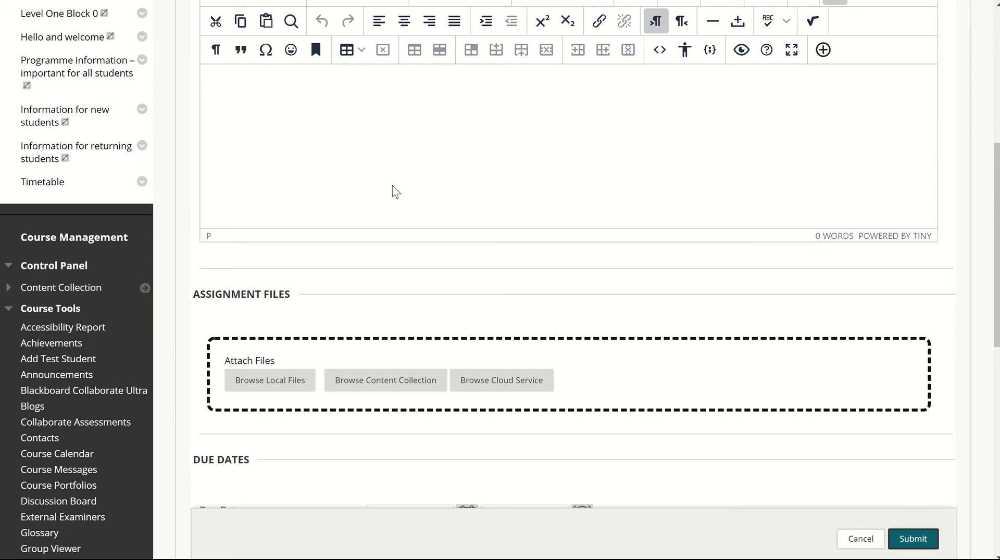
scroll(452, 231, "down", 4)
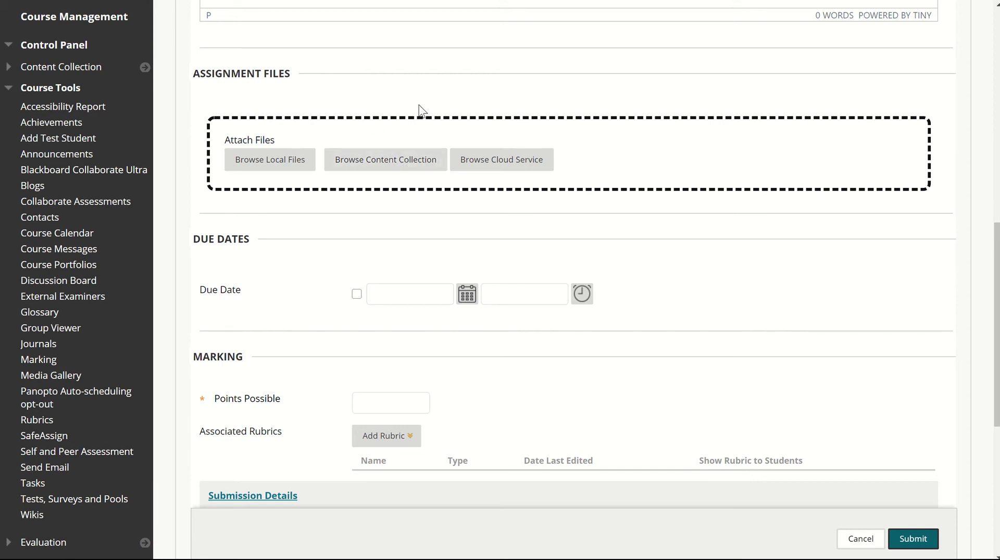
scroll(394, 209, "down", 3)
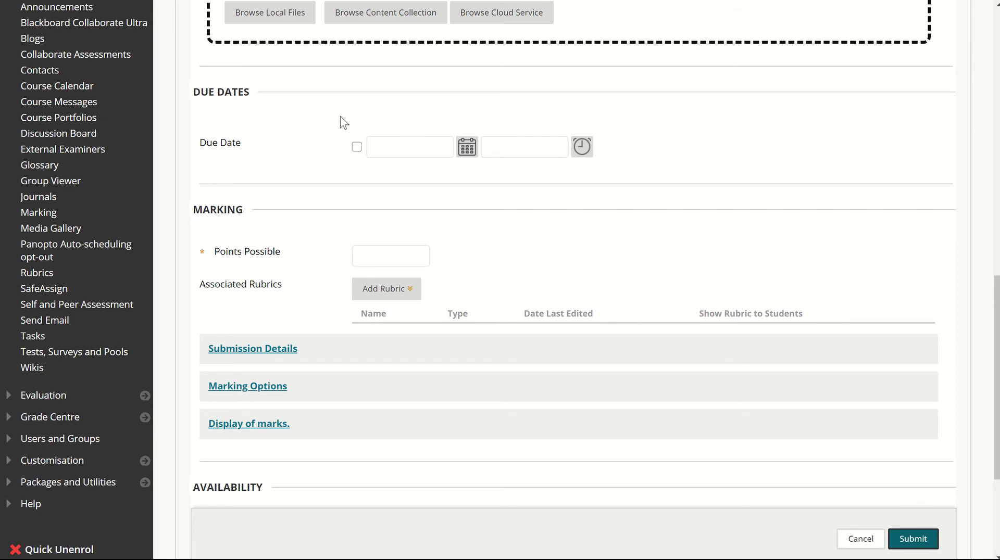
left_click(393, 254)
type("100")
left_click(358, 197)
scroll(456, 239, "down", 3)
- Set the number of attempts to Unlimited Attempts in the assignment's submission details
left_click(253, 202)
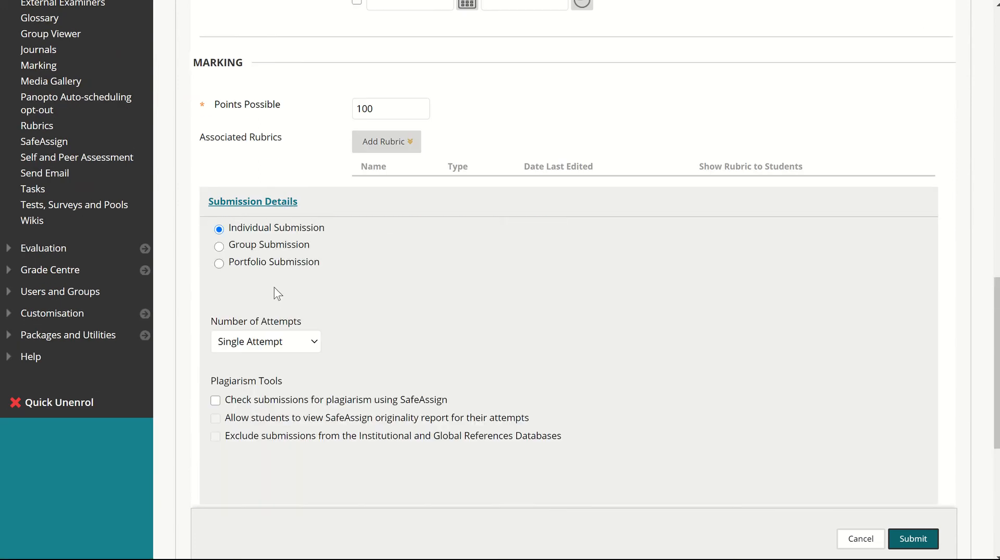
scroll(361, 273, "down", 1)
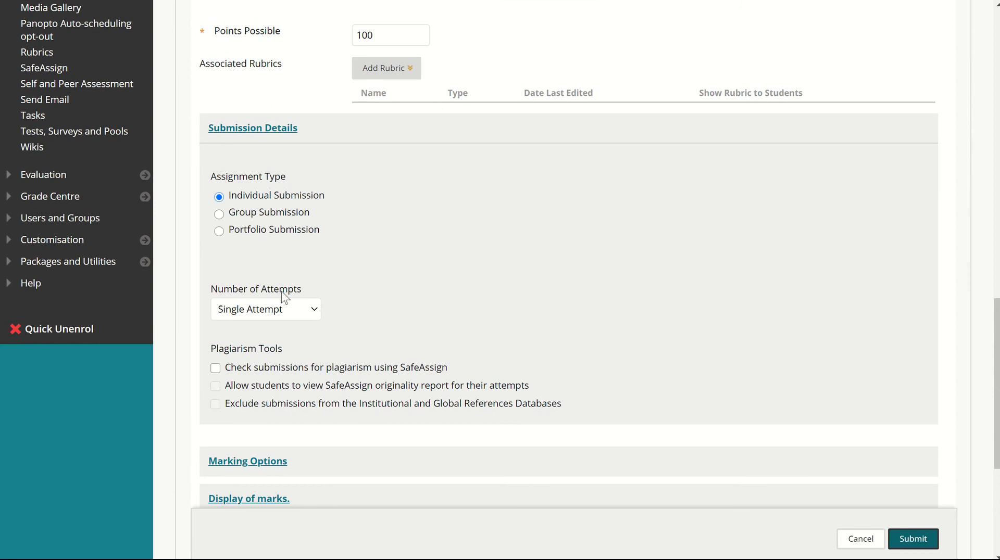
left_click(277, 312)
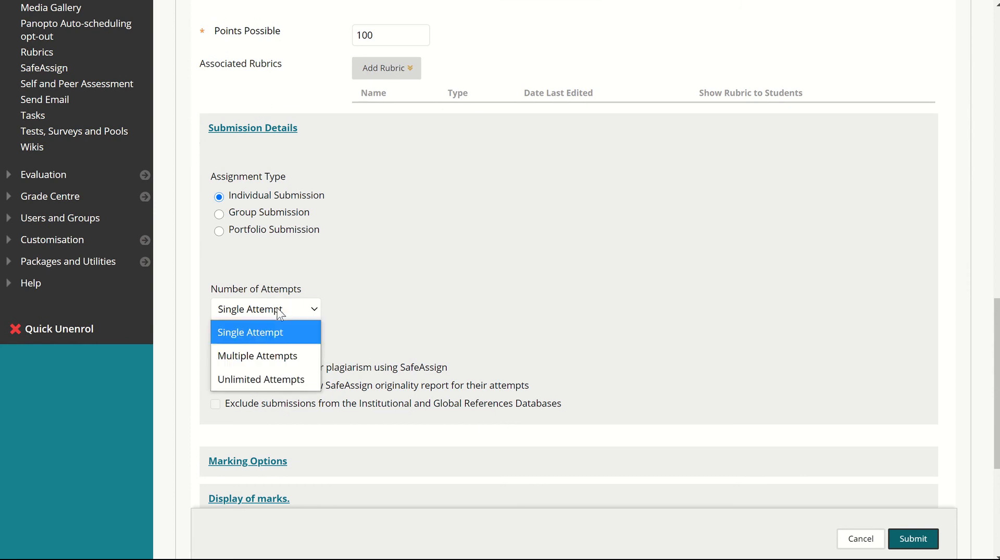
left_click(292, 380)
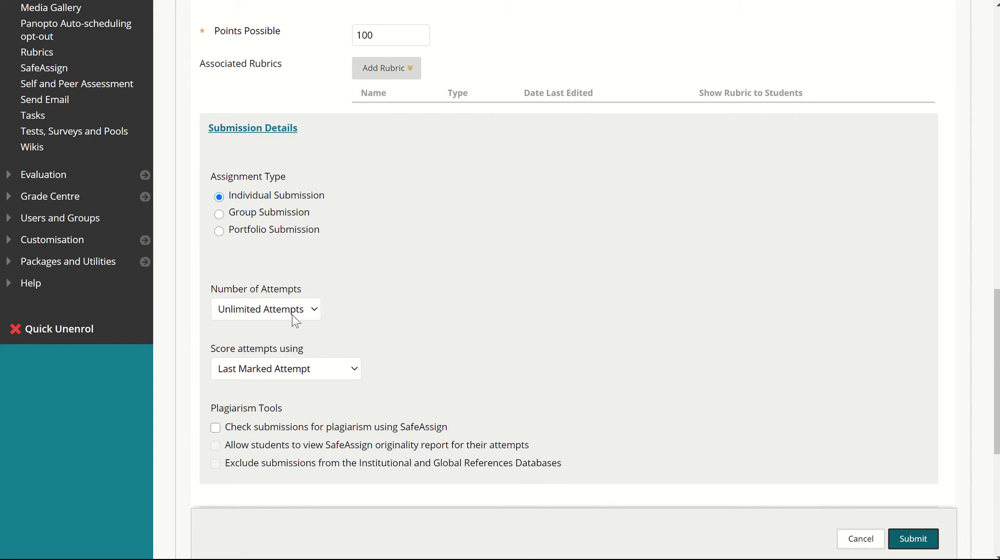
- Score attempts using the Last Marked Attempt and enable plagiarism checking of submissions with SafeAssign
scroll(287, 311, "down", 1)
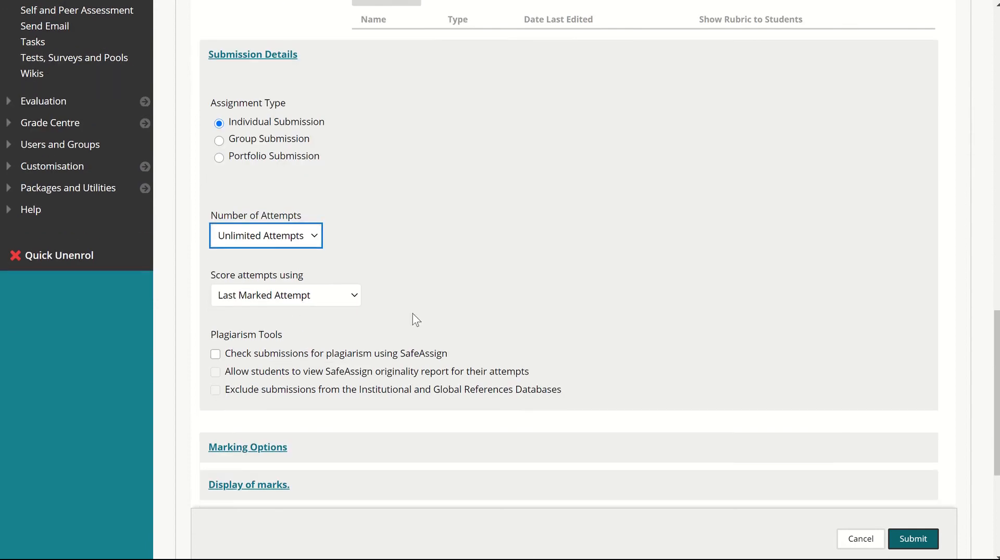
left_click(298, 300)
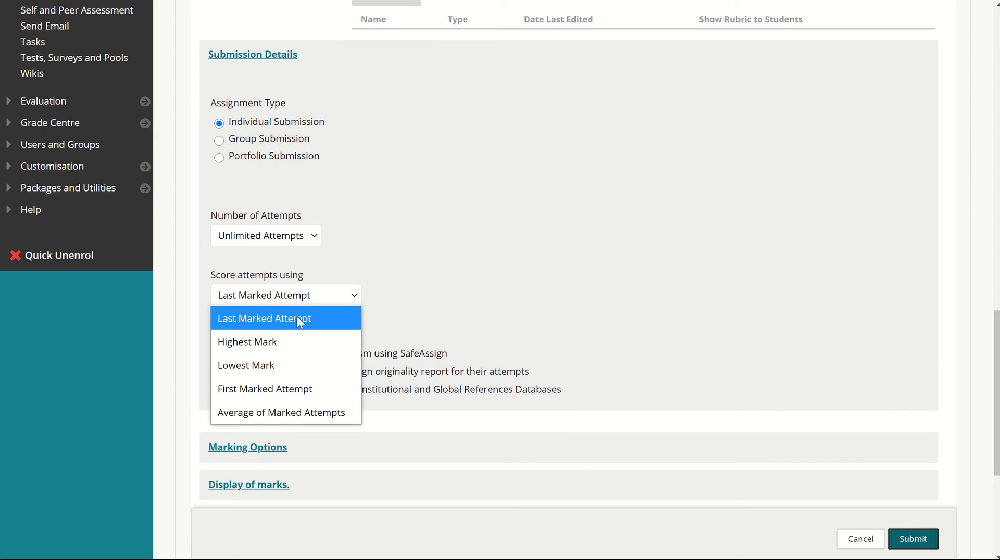
left_click(300, 319)
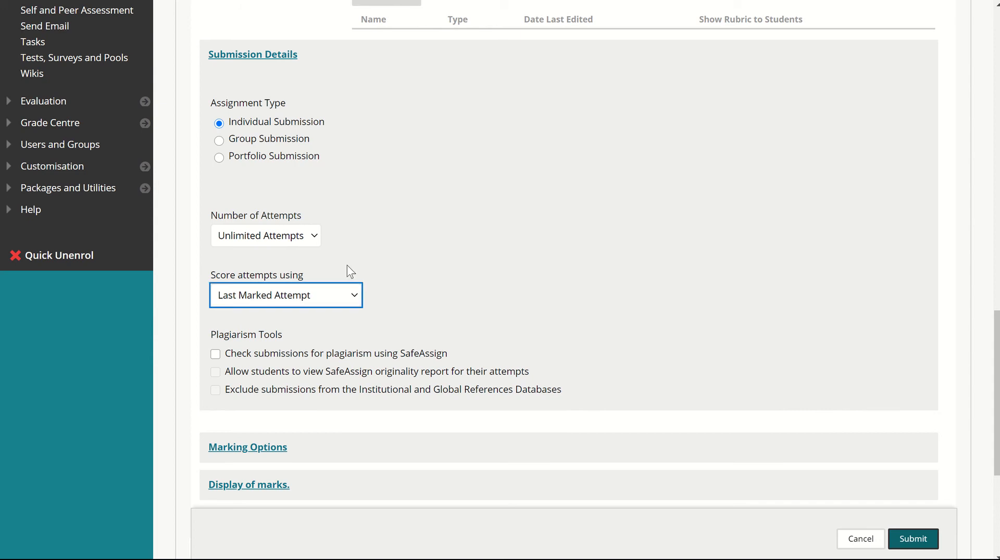
scroll(365, 260, "down", 3)
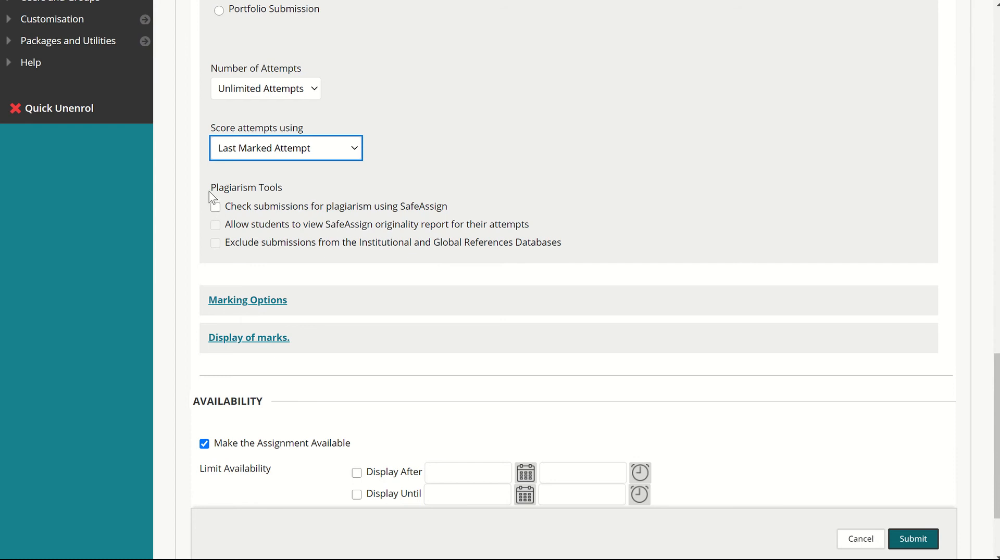
left_click(216, 207)
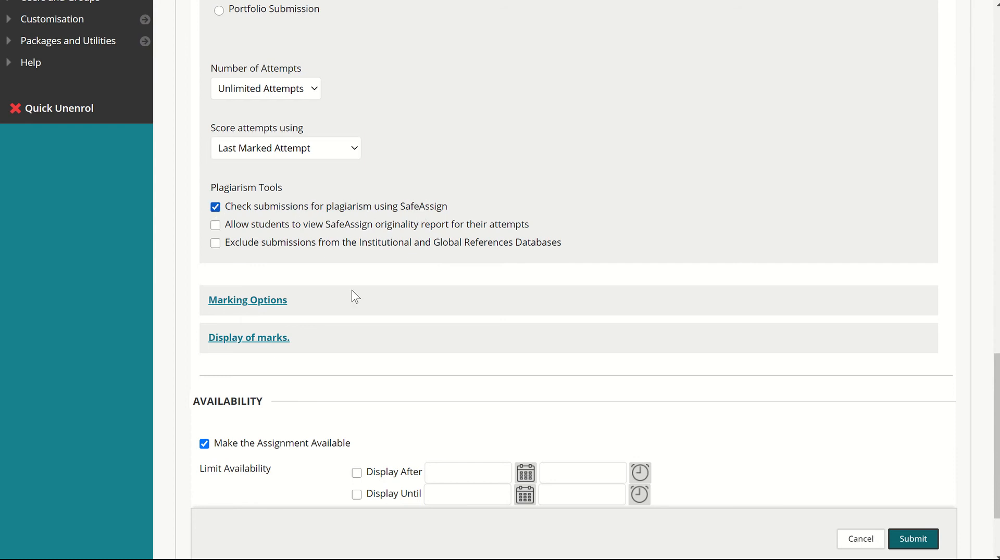
- Examine the anonymous and delegated marking options and the available formats for displaying the primary mark
left_click(275, 301)
scroll(305, 302, "down", 1)
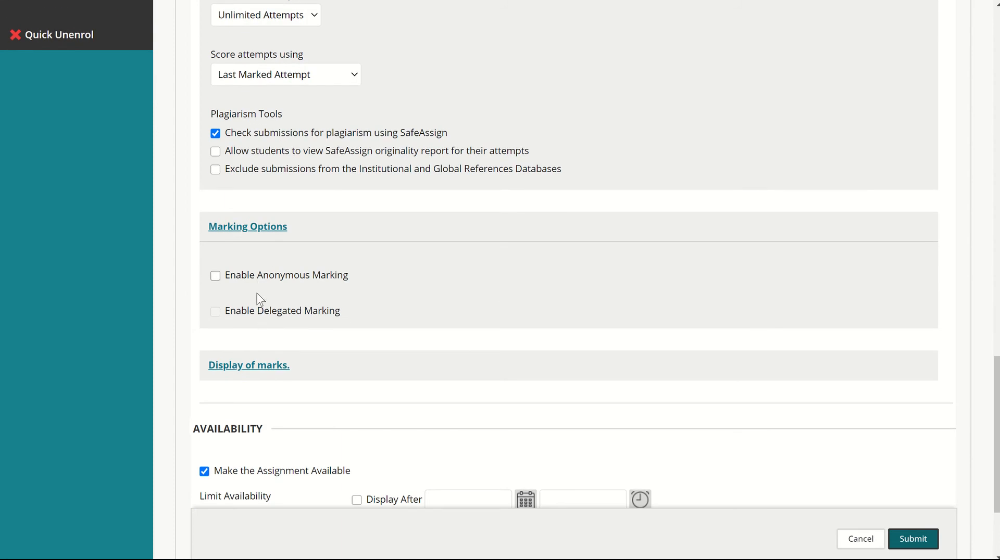
left_click(269, 224)
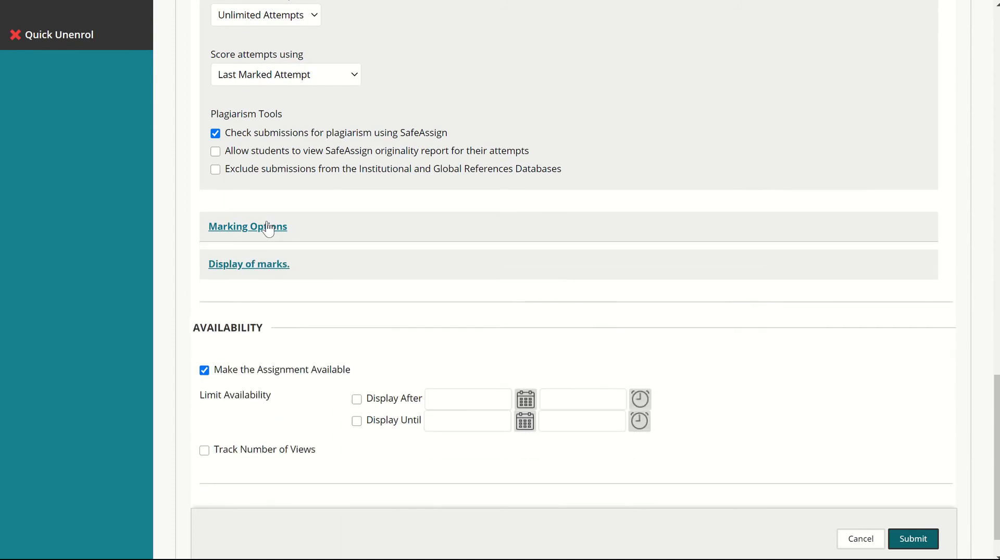
left_click(271, 268)
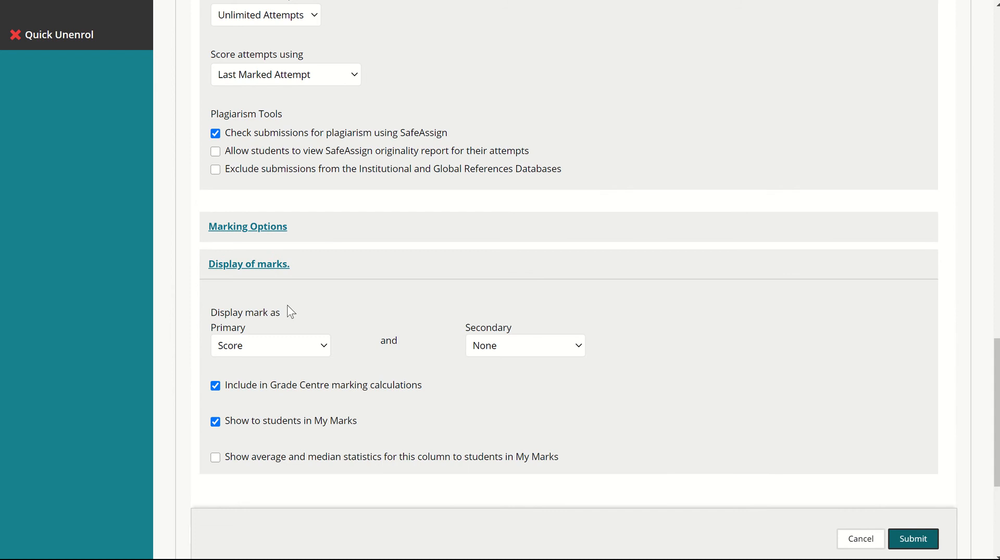
scroll(298, 349, "down", 1)
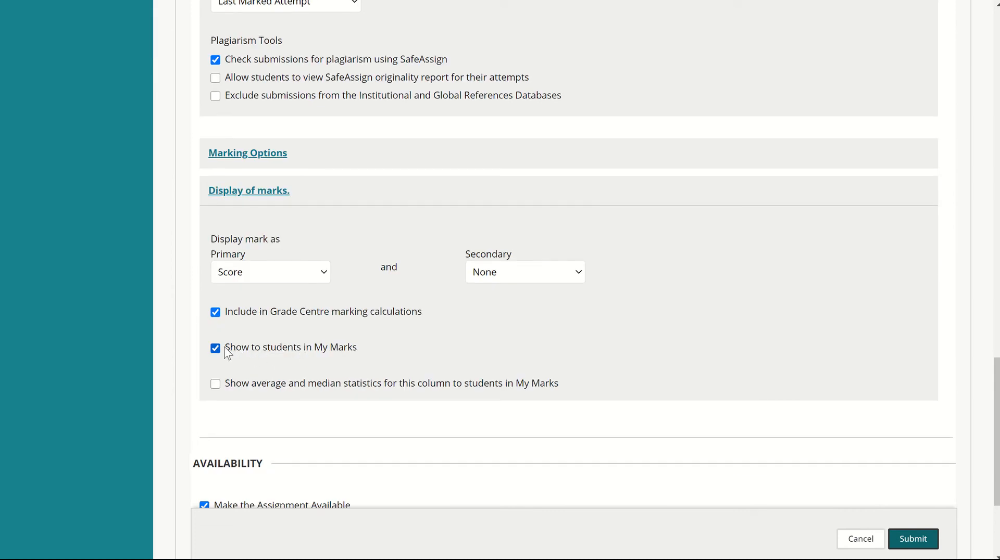
left_click(257, 271)
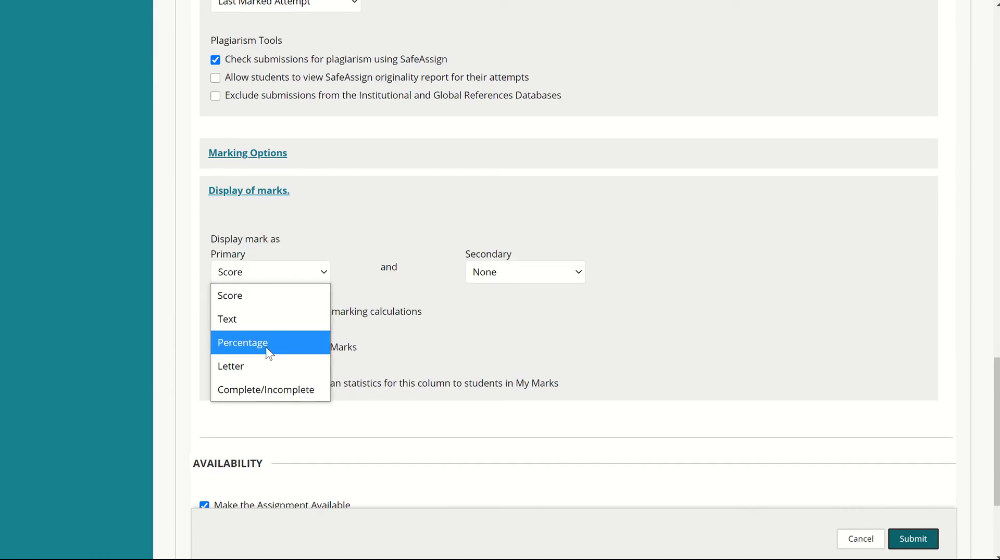
left_click(305, 240)
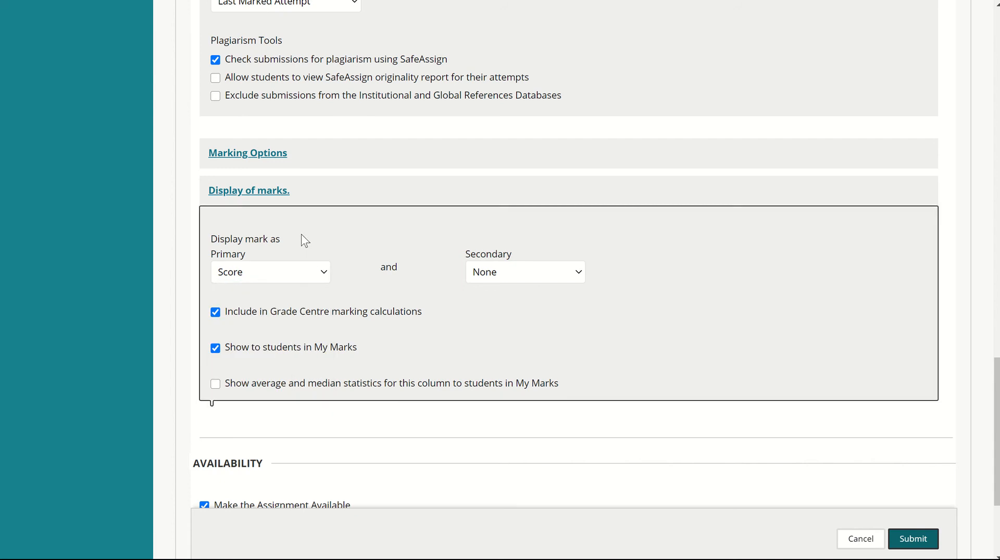
- Examine the assignment form's mark display, availability, submission details, marking and due date settings
scroll(318, 423, "down", 4)
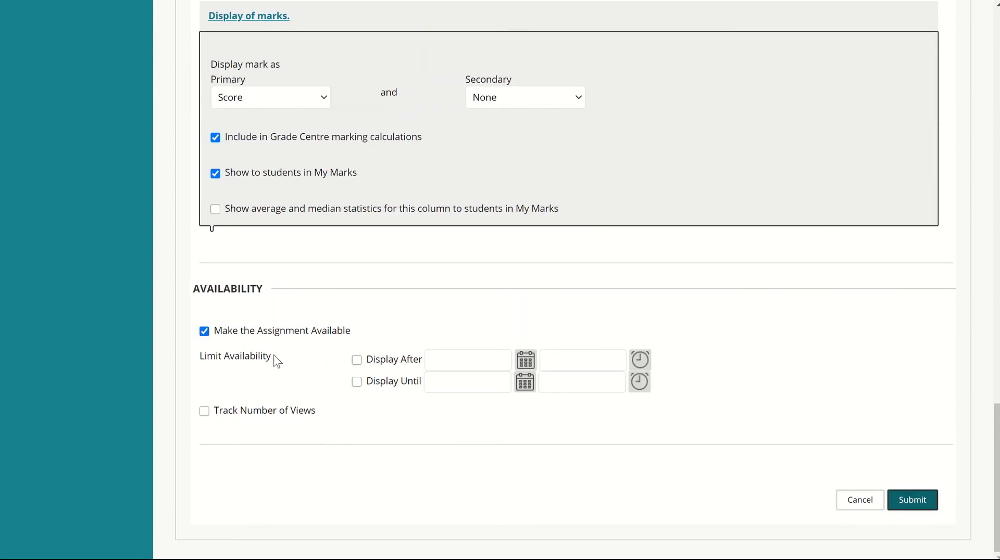
scroll(339, 386, "up", 10)
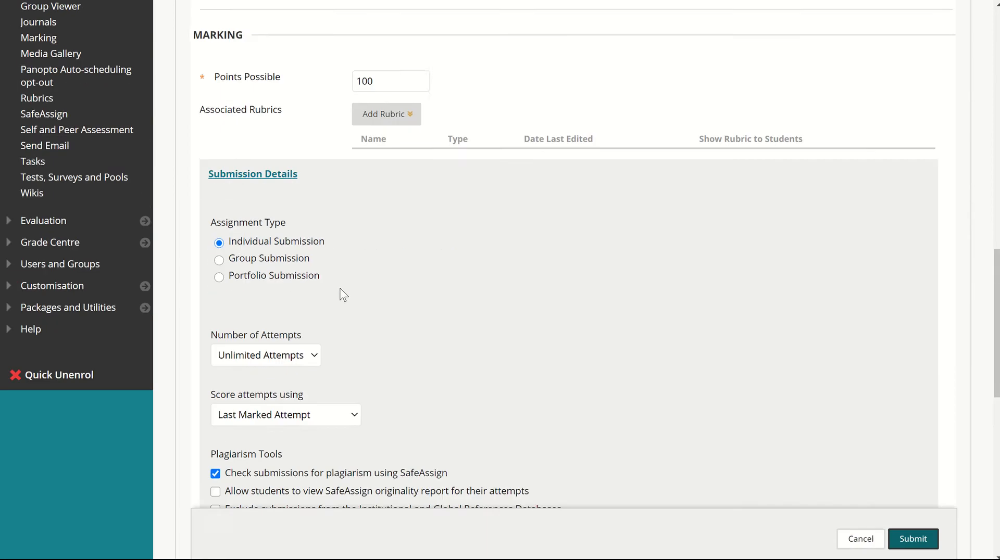
scroll(341, 286, "up", 3)
scroll(265, 200, "up", 2)
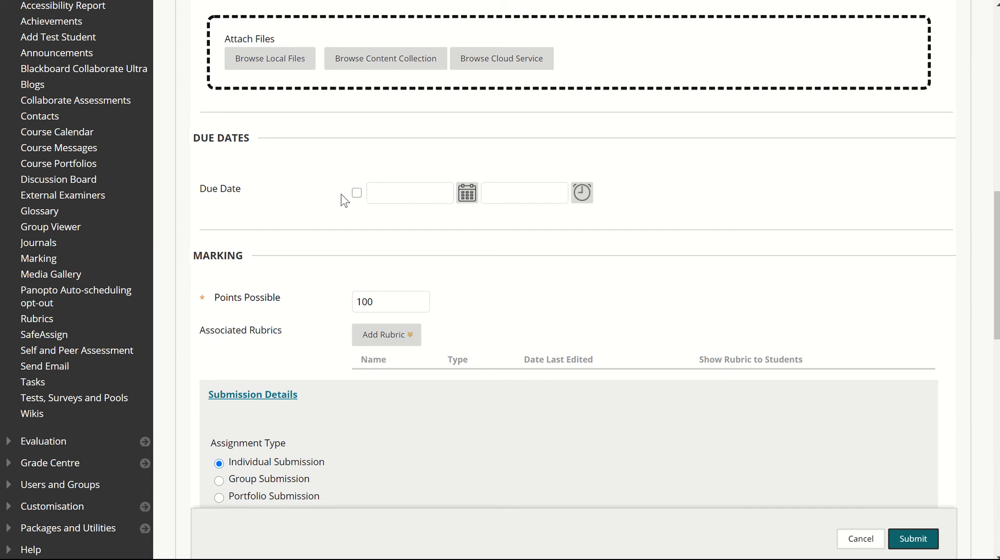
scroll(329, 181, "down", 10)
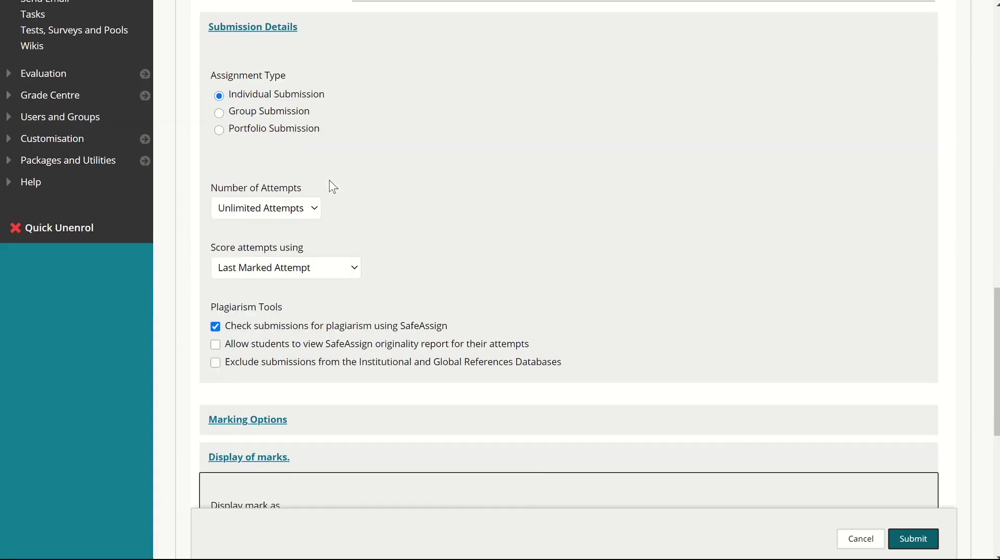
scroll(342, 224, "down", 3)
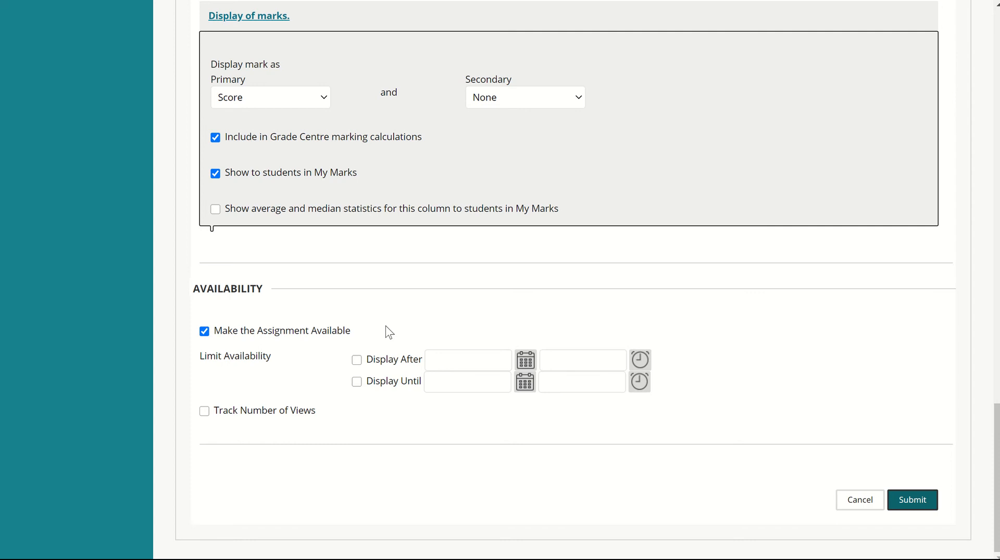
scroll(385, 331, "up", 10)
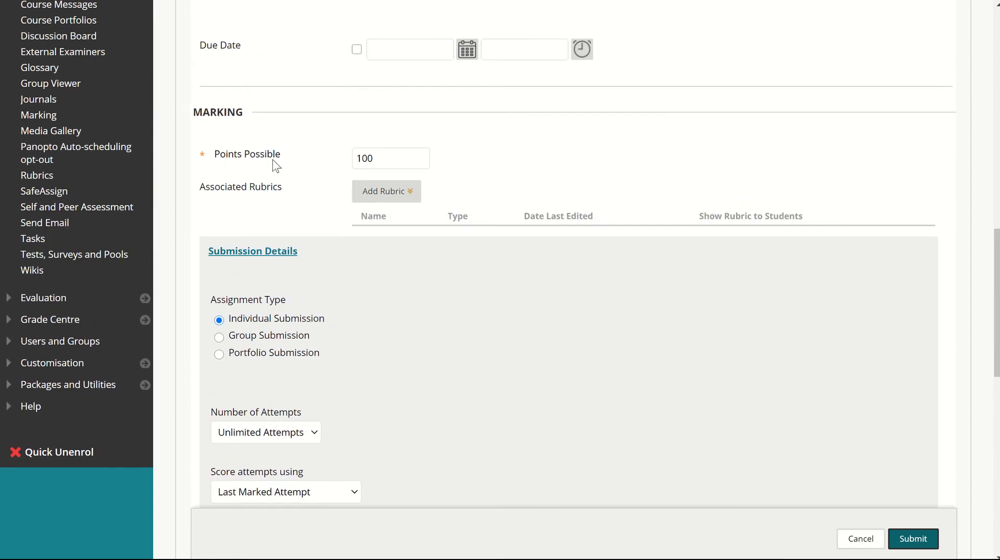
scroll(291, 209, "up", 3)
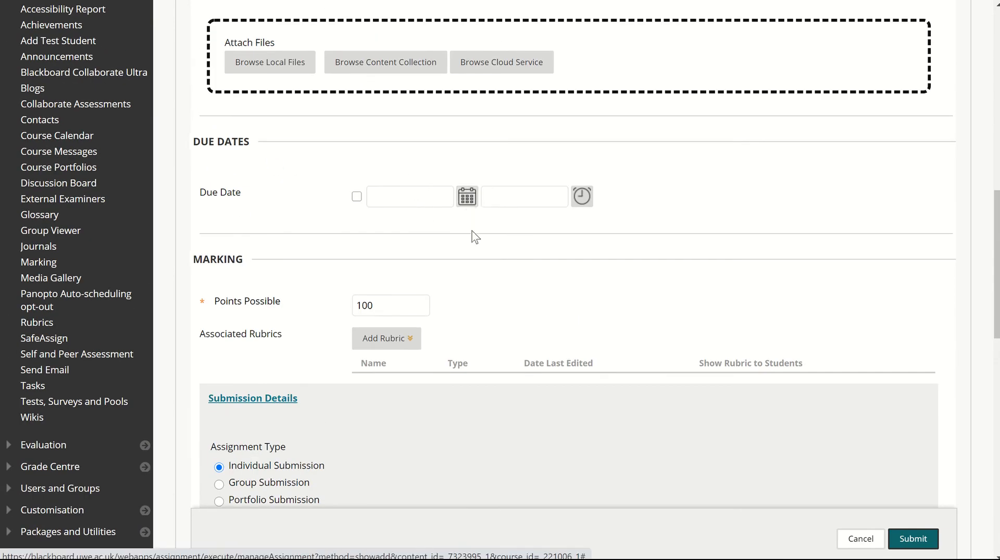
- Limit the assignment's availability with the default Display After and Display Until dates and times, and submit the assignment
scroll(471, 240, "down", 15)
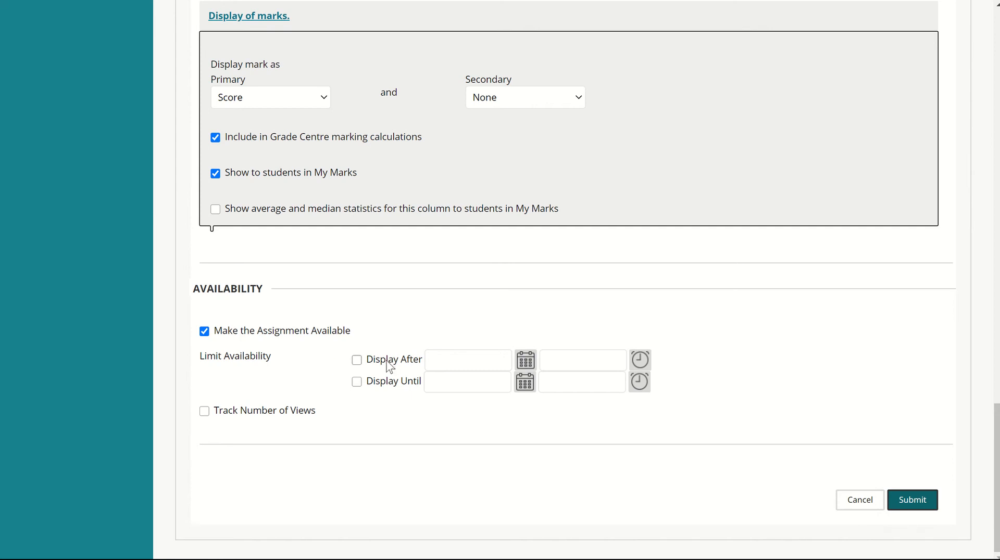
left_click(356, 360)
left_click(357, 382)
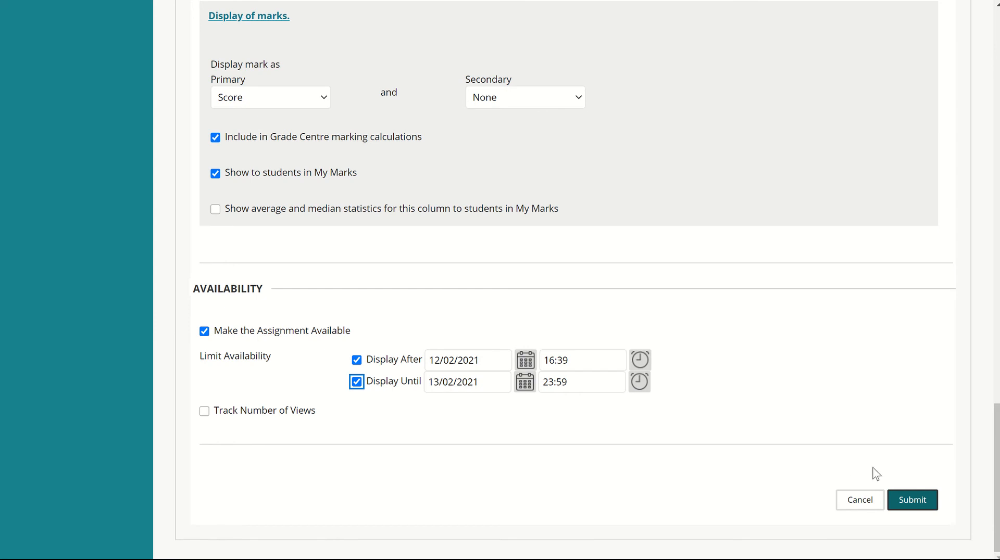
left_click(921, 499)
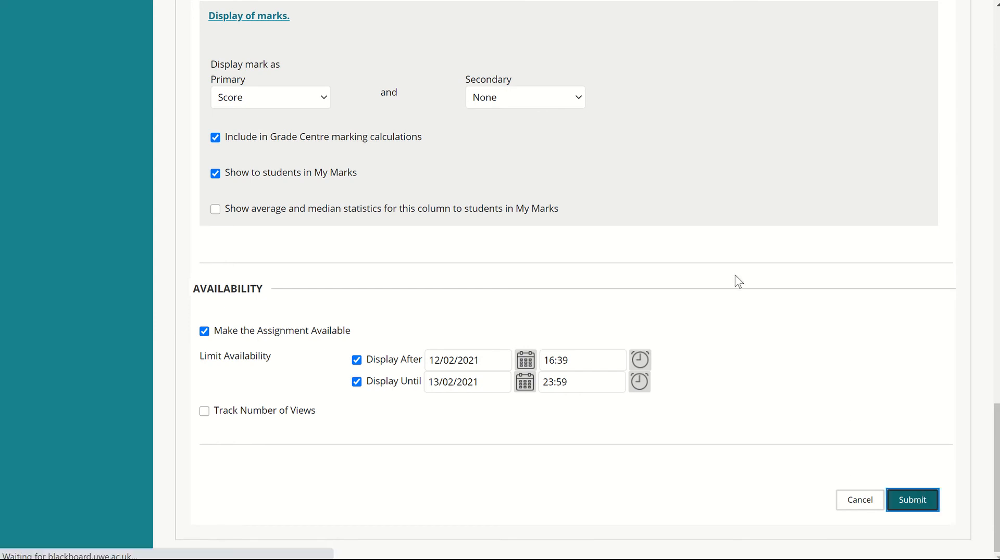
- Open Coursework one in Tests and quizzes, examine its submission options and comments area, and leave without submitting
scroll(589, 351, "down", 3)
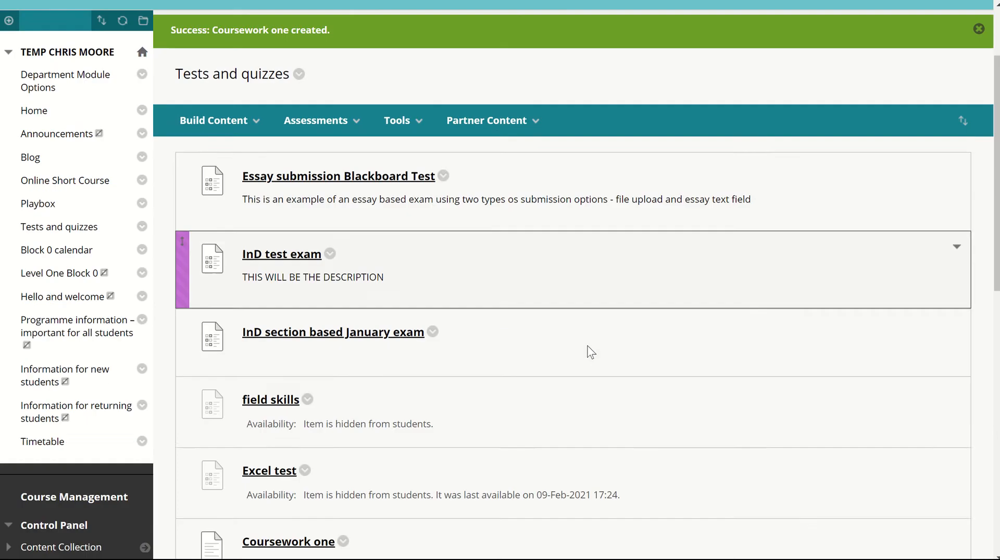
scroll(489, 272, "down", 4)
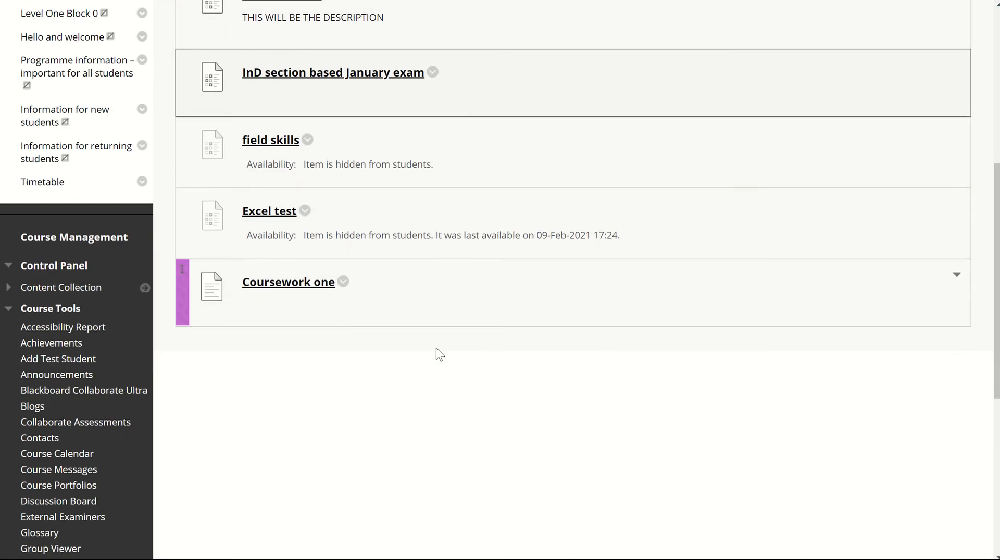
left_click(289, 284)
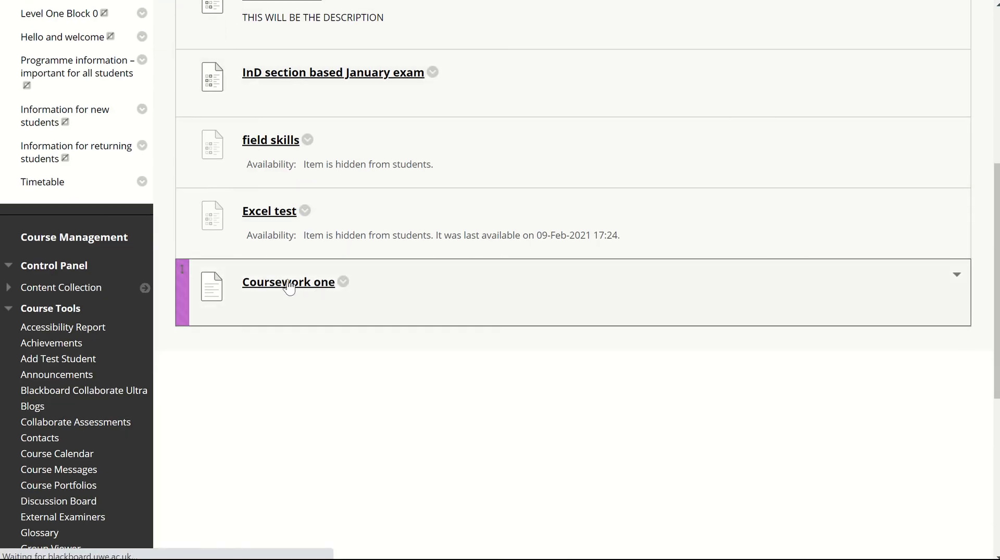
scroll(378, 313, "down", 9)
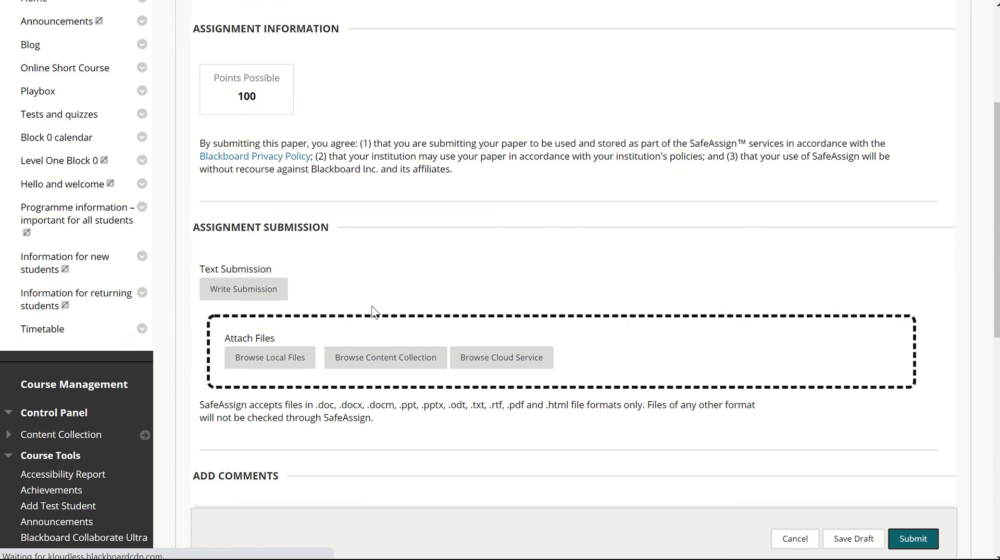
scroll(374, 312, "down", 3)
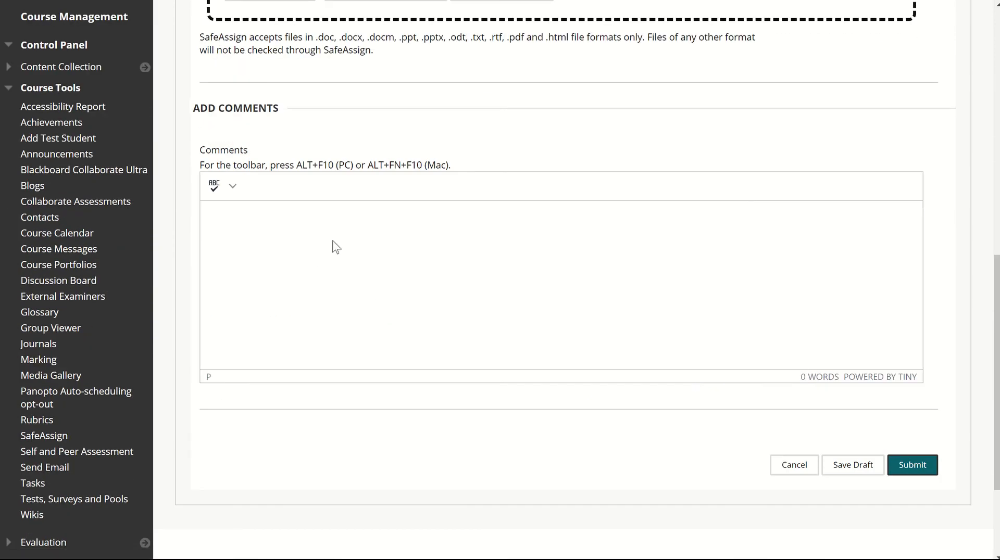
left_click(352, 261)
scroll(399, 264, "up", 3)
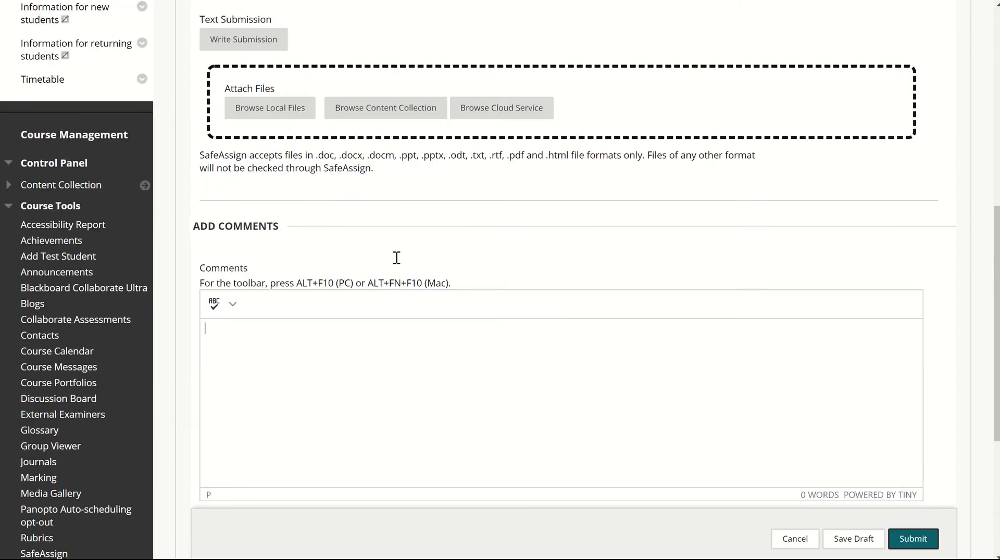
scroll(401, 292, "up", 2)
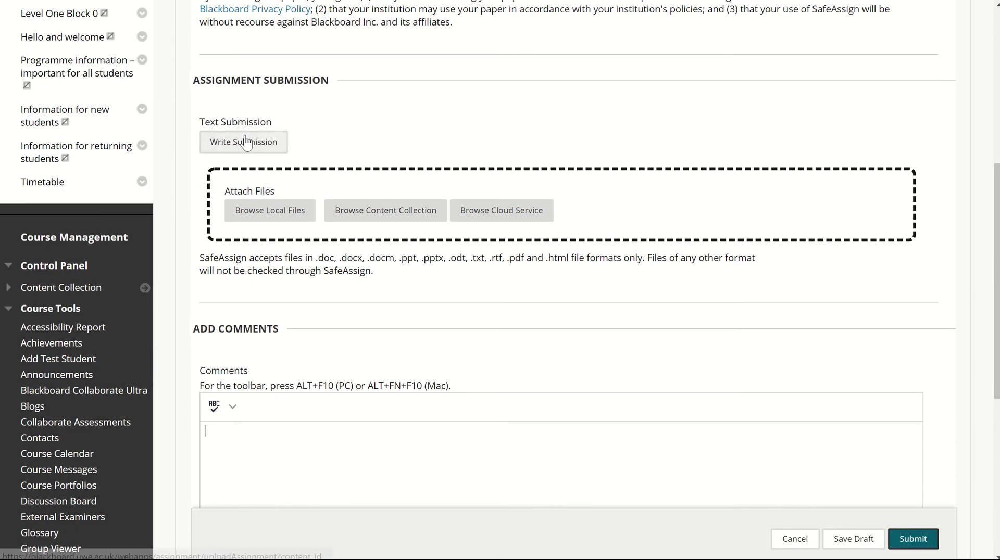
left_click(794, 538)
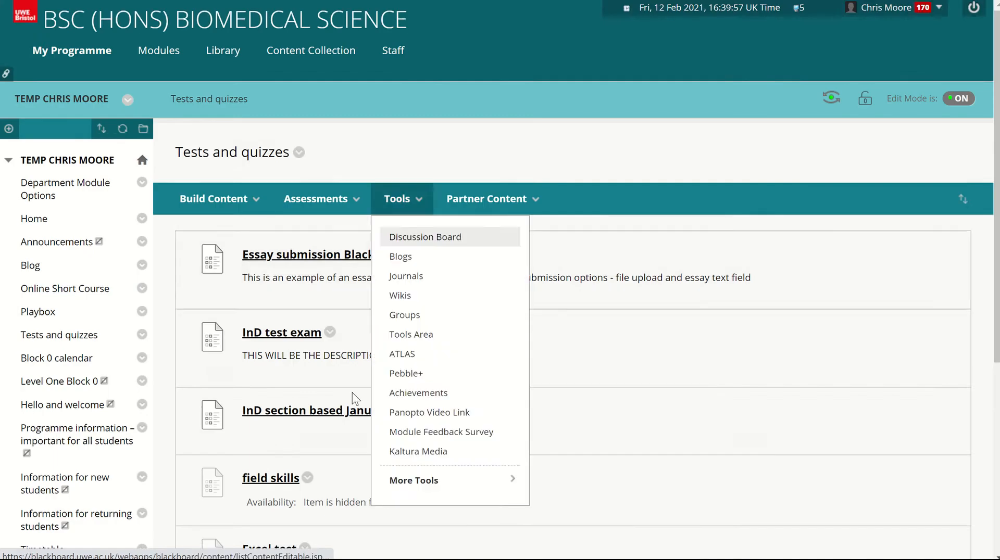
- Open Marking Management in the course's UWE Marking Tools
scroll(297, 367, "down", 3)
scroll(29, 451, "down", 2)
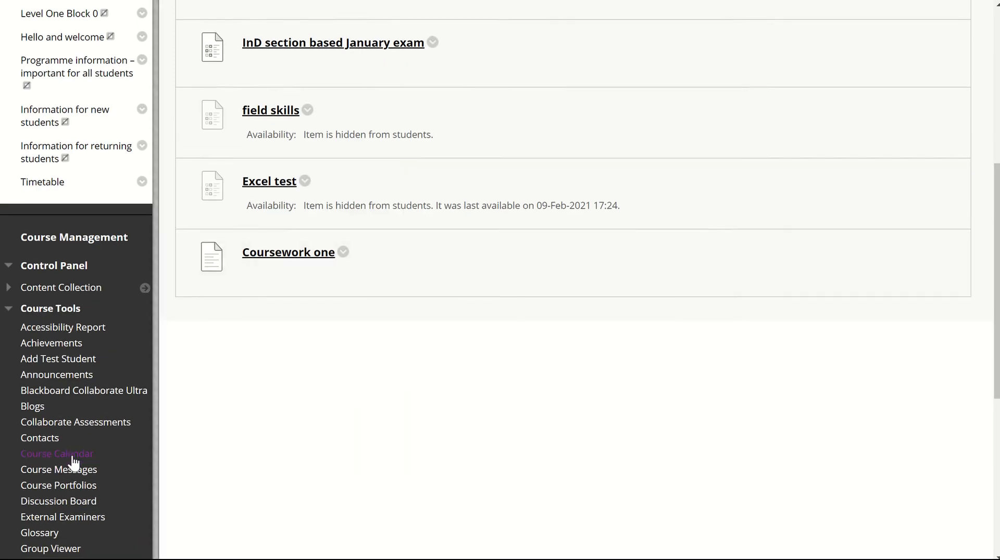
scroll(26, 467, "down", 2)
left_click(52, 438)
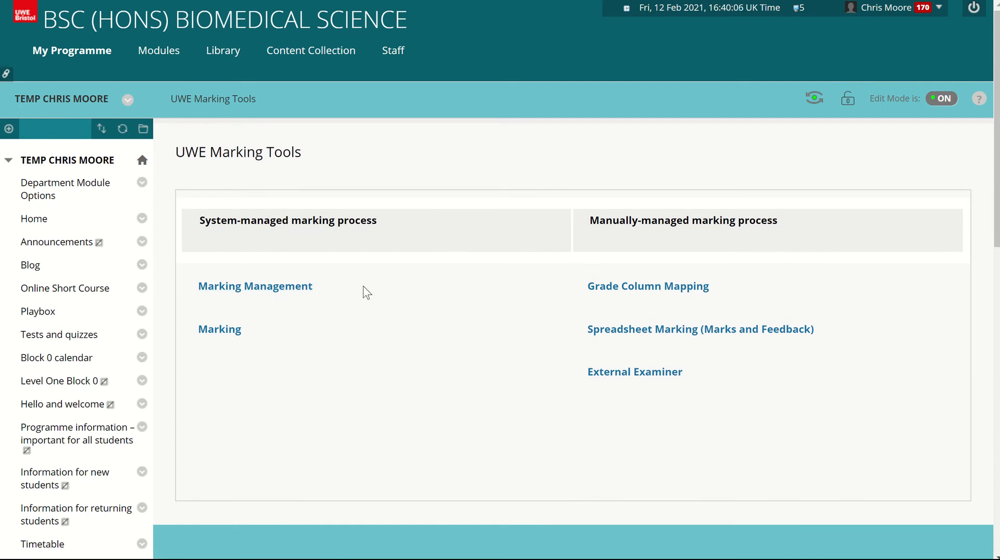
left_click(236, 296)
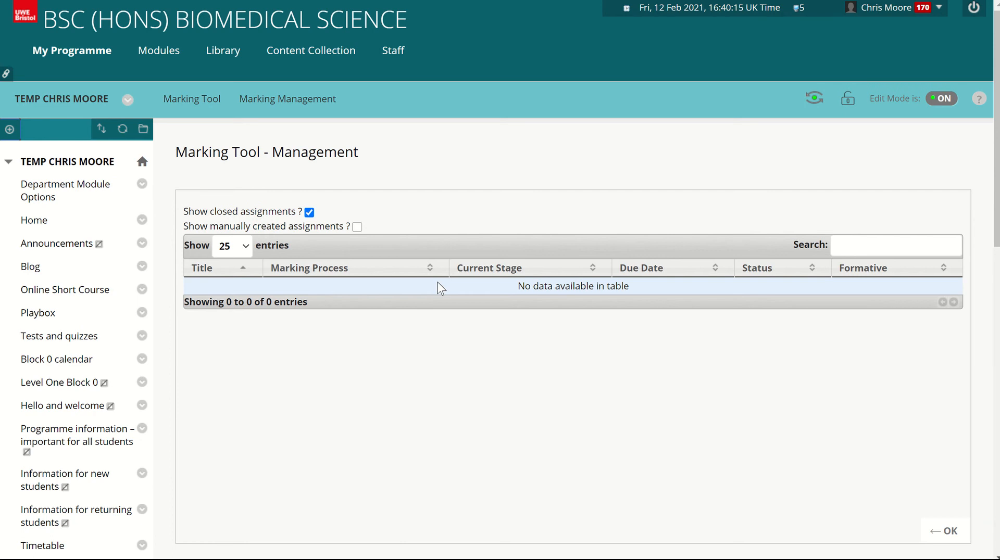
- Check Marking Management with manually created assignments shown and hidden, and open Grade Column Mapping from the UWE Marking Tools
left_click(357, 228)
left_click(358, 227)
left_click(944, 531)
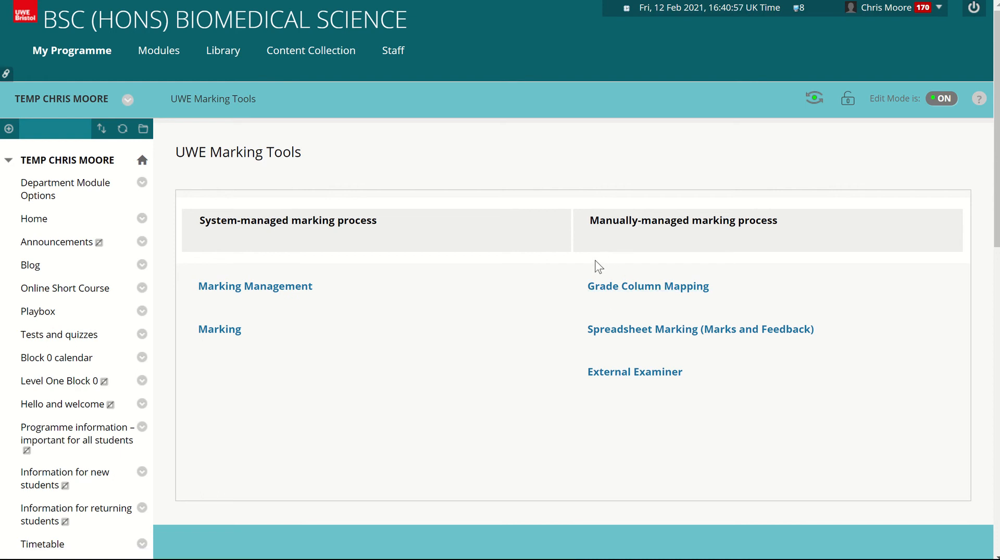
left_click(627, 287)
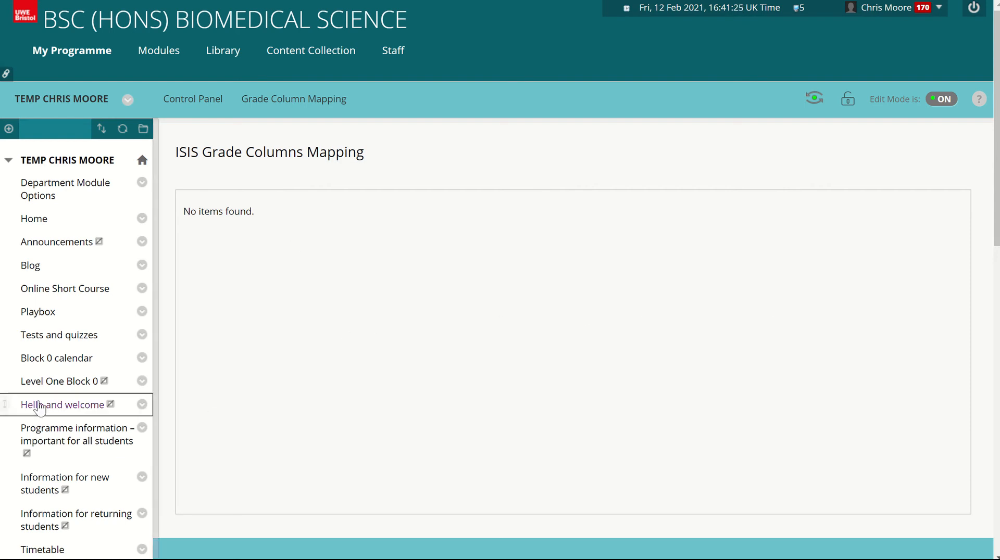
- Open the Full Grade Centre and bring the Coursework one column into view
scroll(40, 410, "down", 5)
scroll(58, 417, "down", 5)
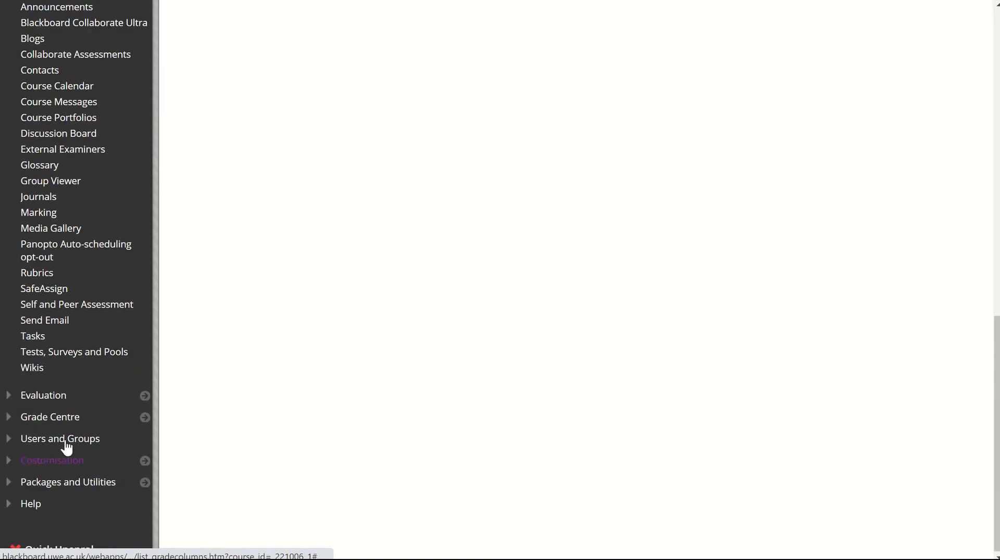
left_click(60, 419)
left_click(60, 439)
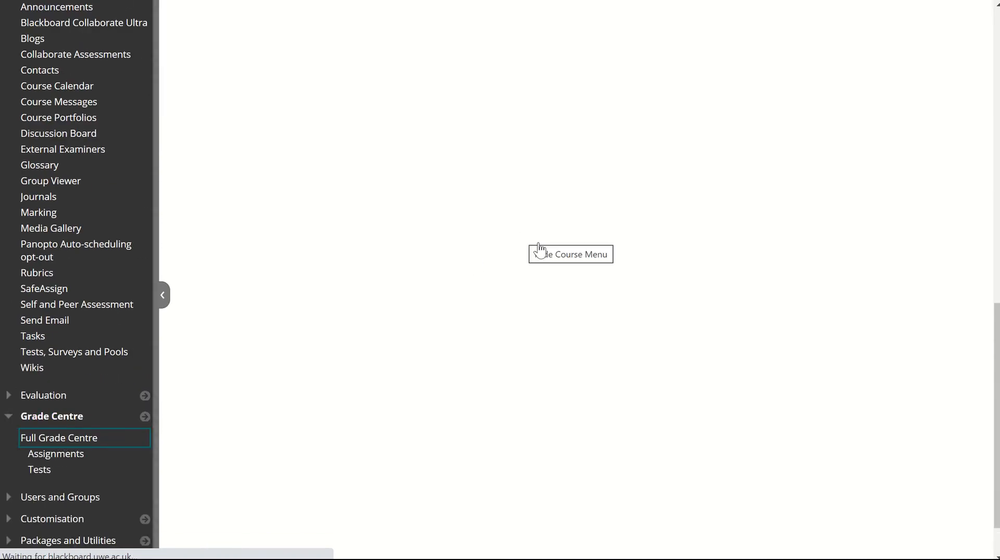
scroll(594, 297, "down", 3)
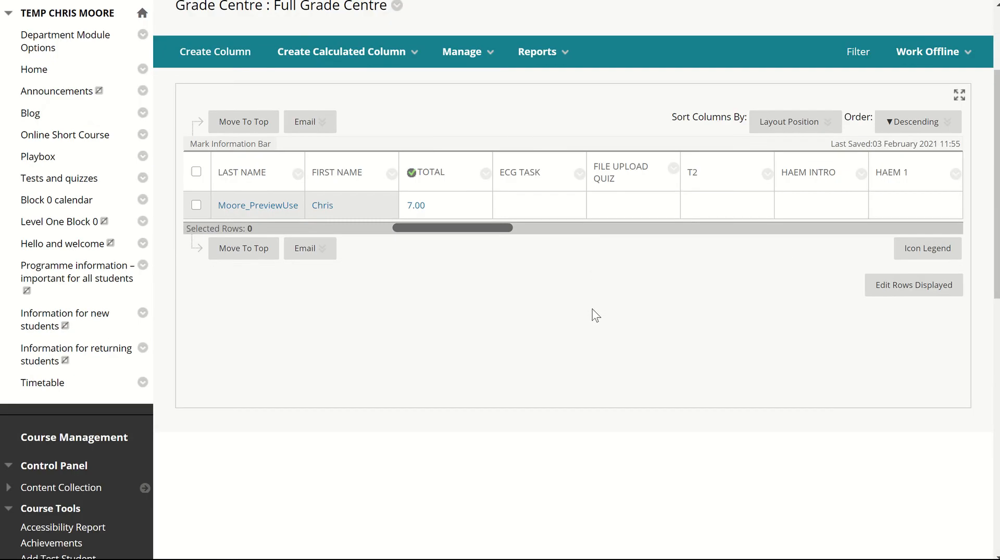
left_click_drag(512, 228, 947, 255)
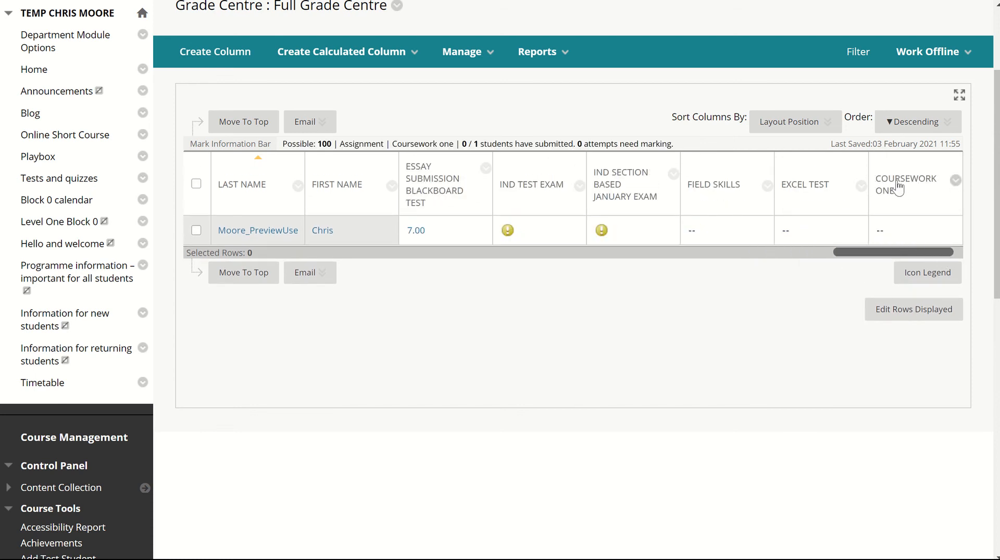
scroll(897, 187, "up", 2)
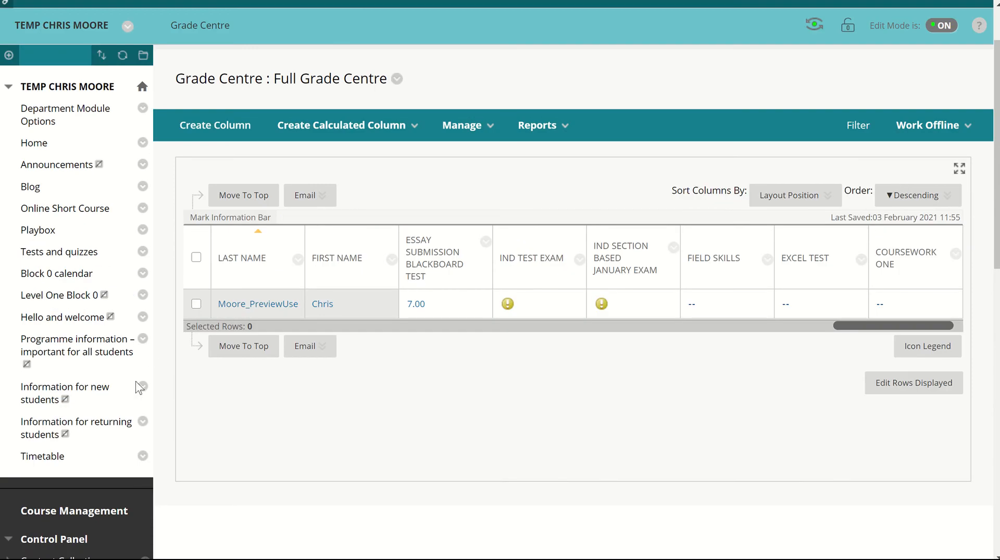
- View Grade Column Mapping in the Marking tools in a separate browser tab and close that tab
scroll(104, 436, "down", 6)
scroll(104, 436, "down", 3)
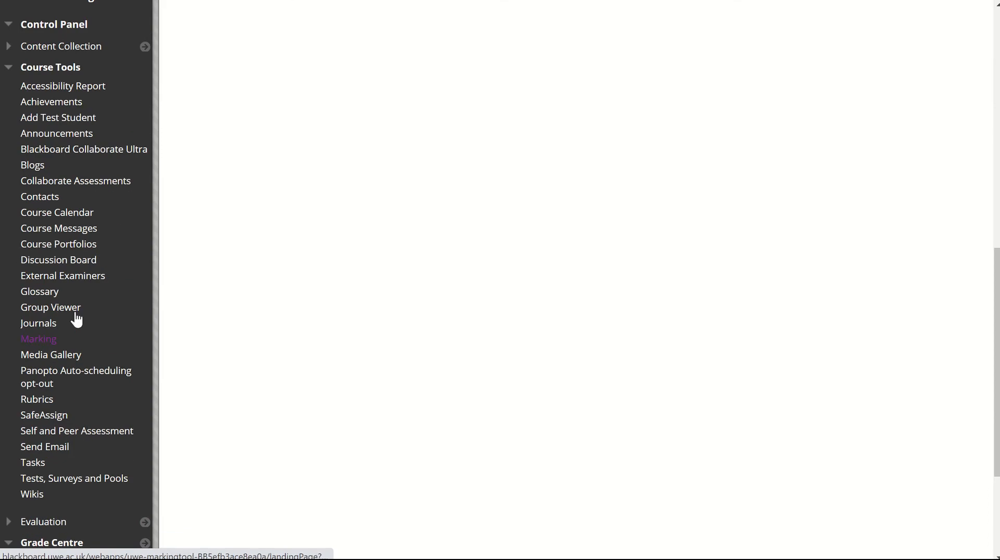
right_click(38, 355)
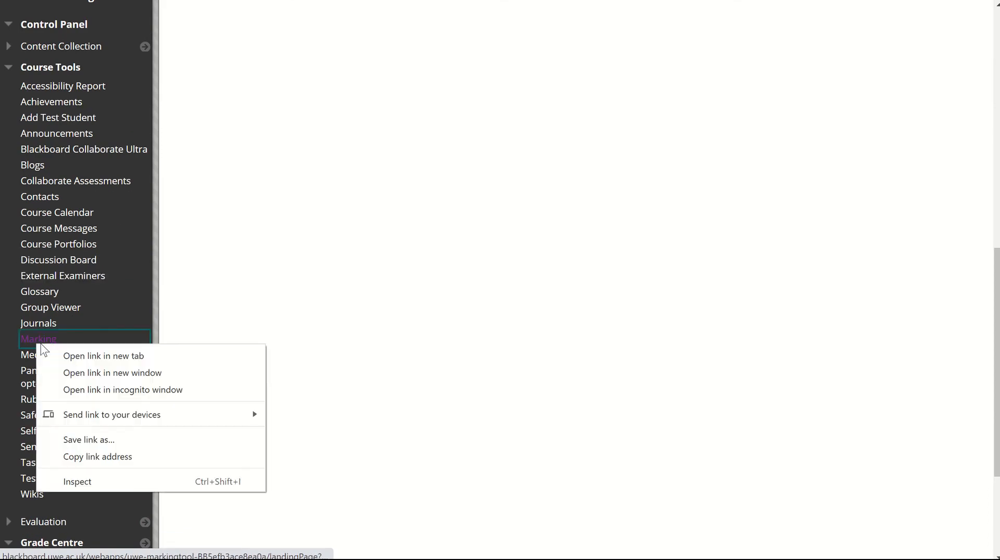
left_click(68, 353)
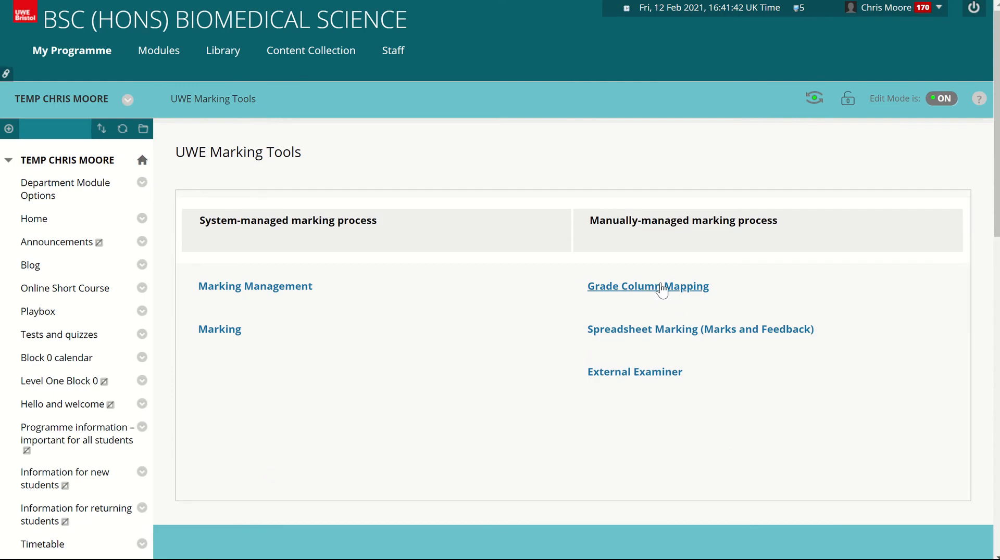
left_click(661, 288)
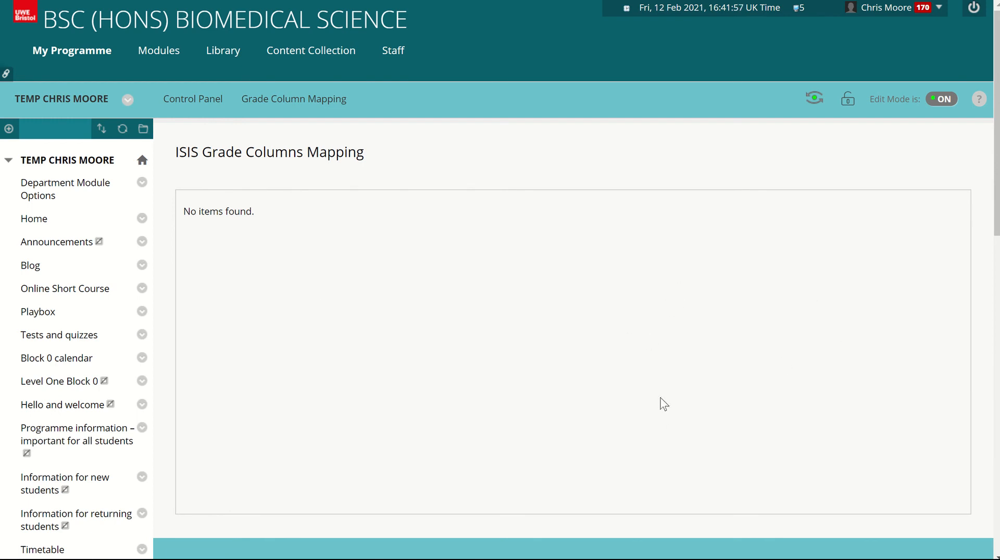
key("ctrl+w")
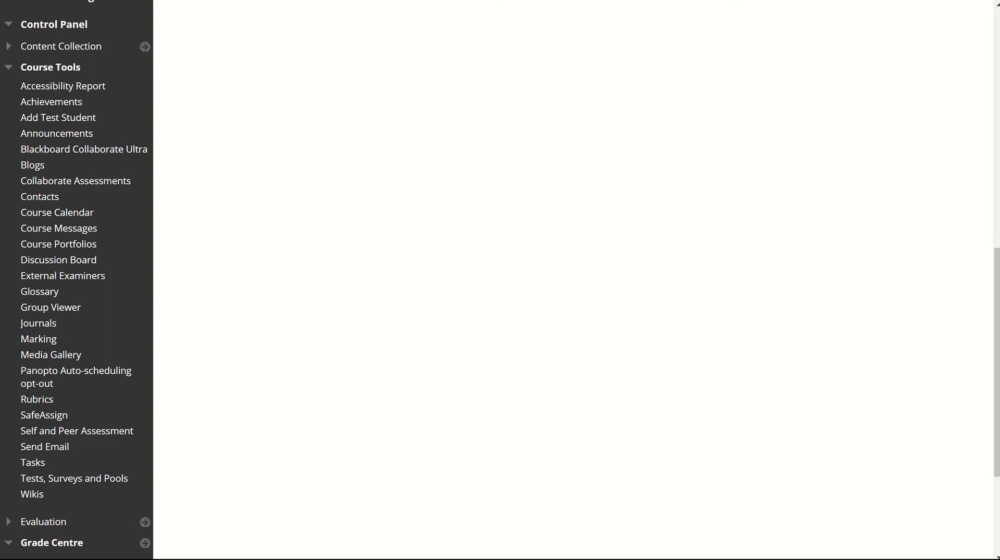
- Open the preview student's Coursework one mark for editing in the Full Grade Centre
scroll(546, 297, "up", 9)
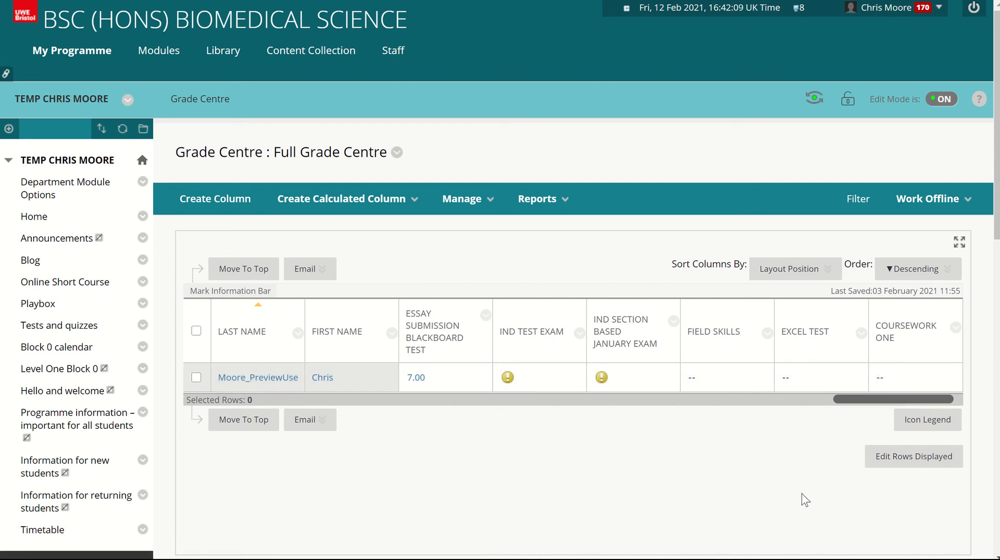
left_click(894, 376)
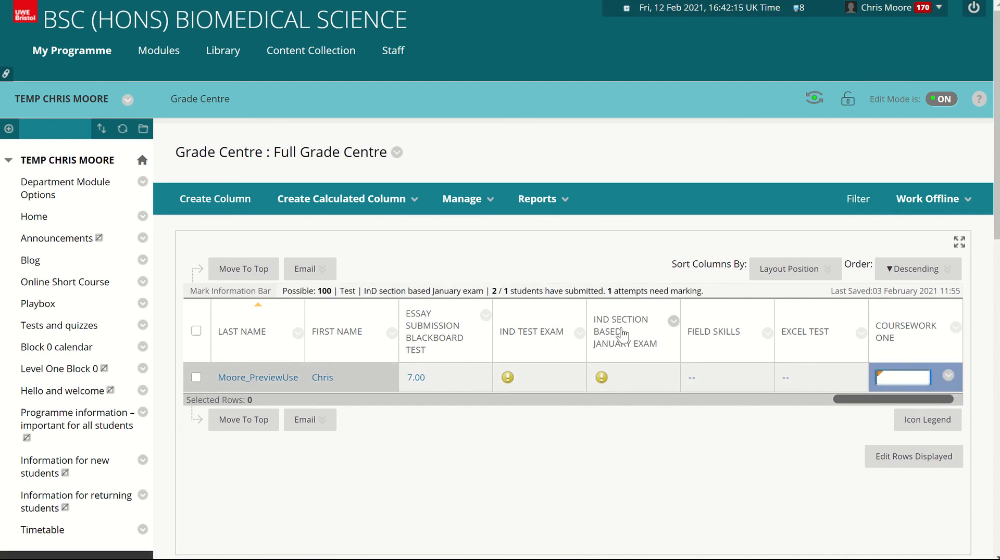
- Enter an override mark of 50 for the preview student in the InD section based January exam column
left_click(632, 378)
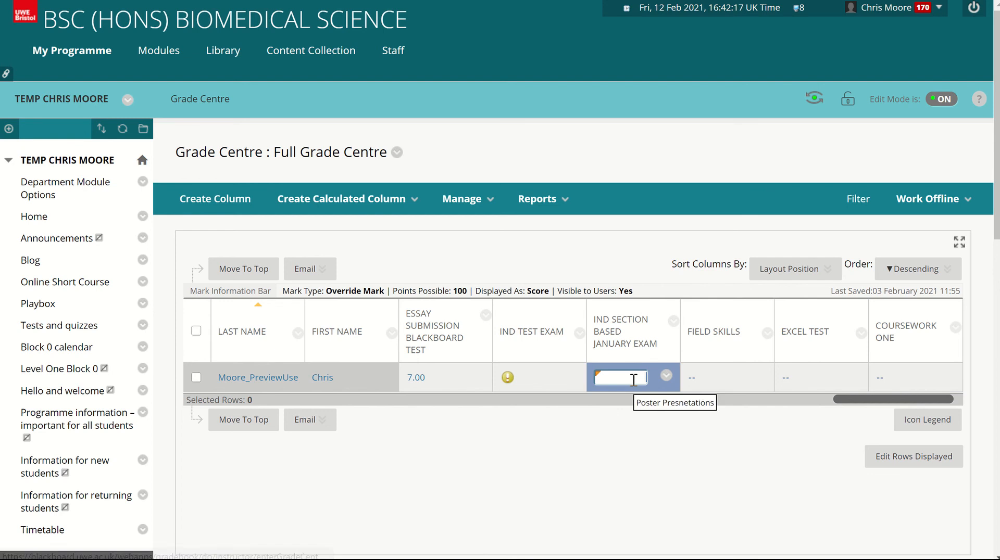
type("50")
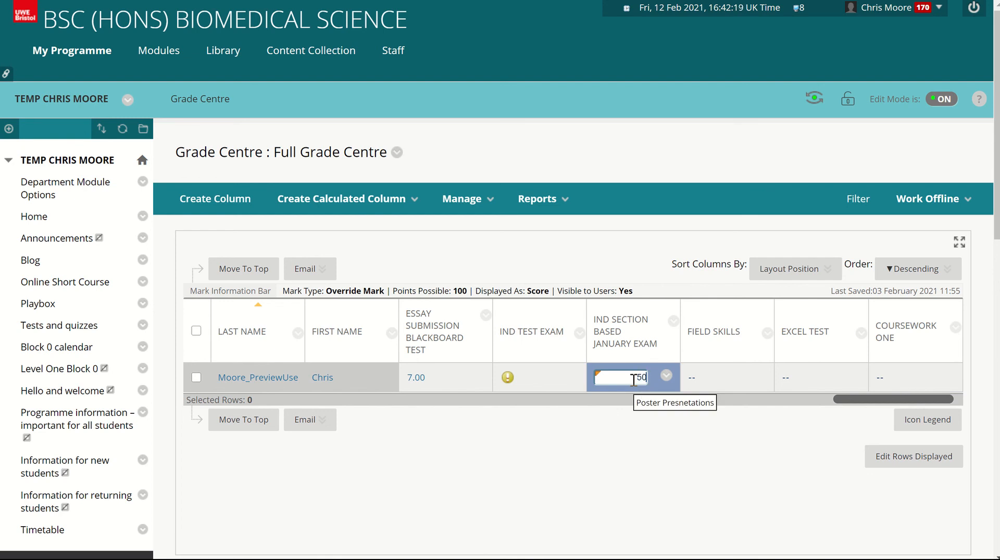
key("Return")
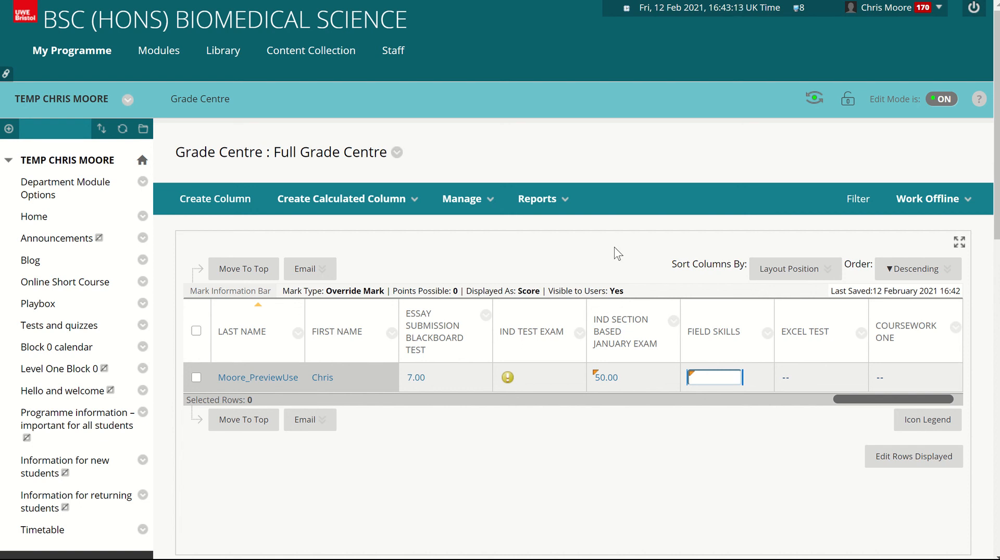
- Check the Coursework one column's options for the Hide from students (on/off) setting
scroll(871, 295, "down", 3)
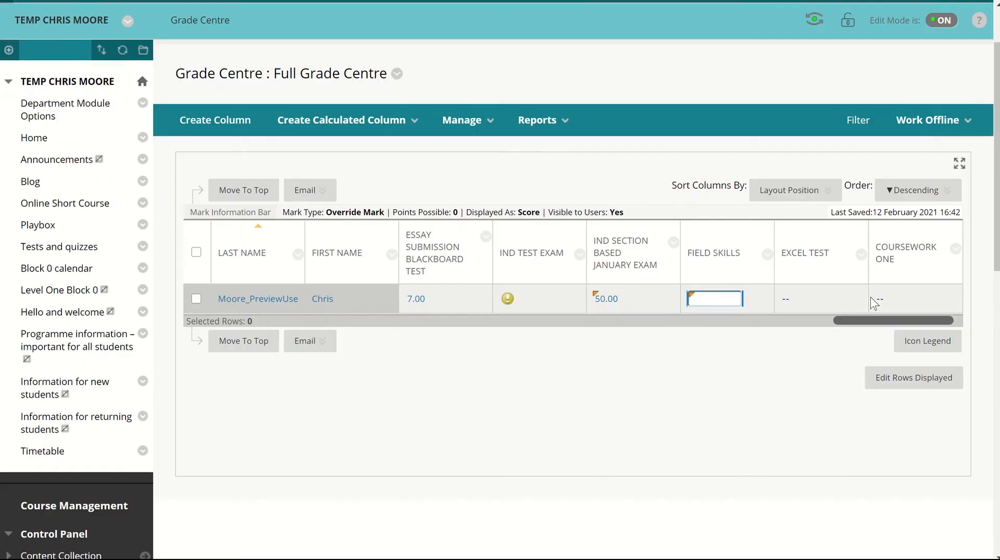
left_click(954, 181)
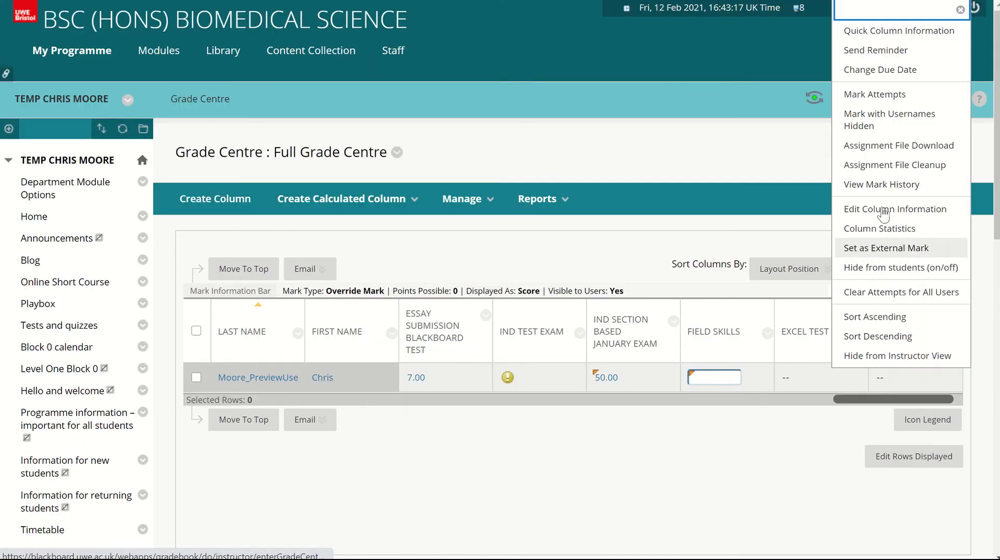
left_click(902, 267)
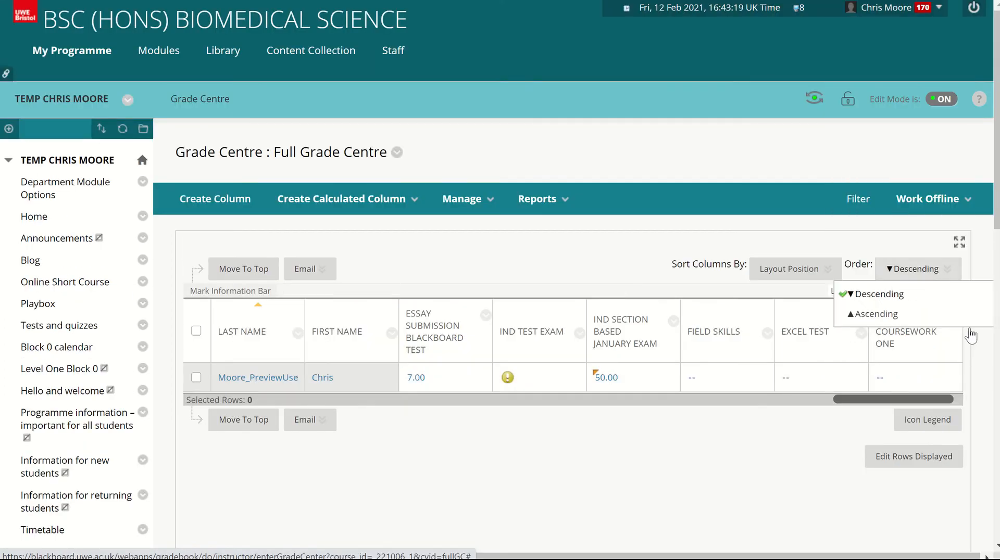
left_click(955, 321)
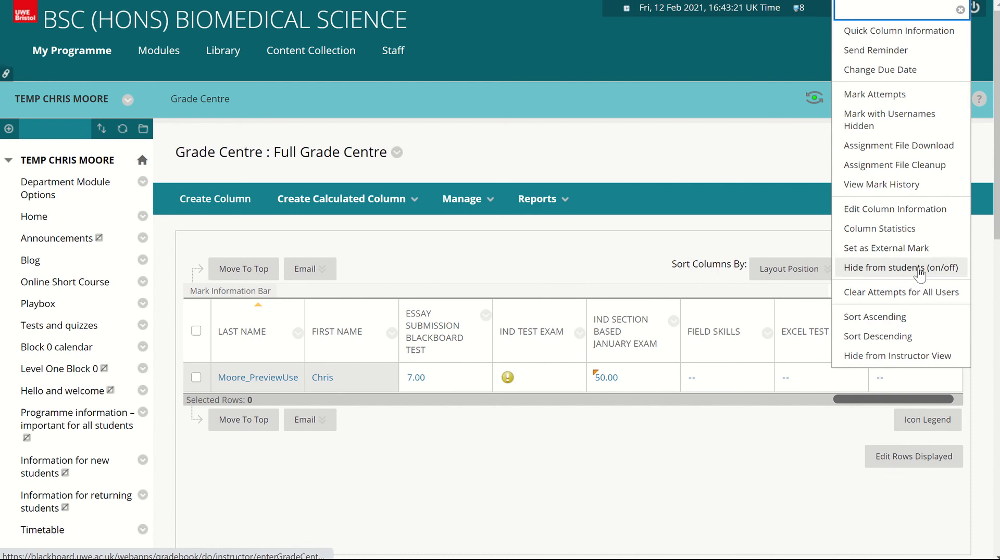
left_click(902, 266)
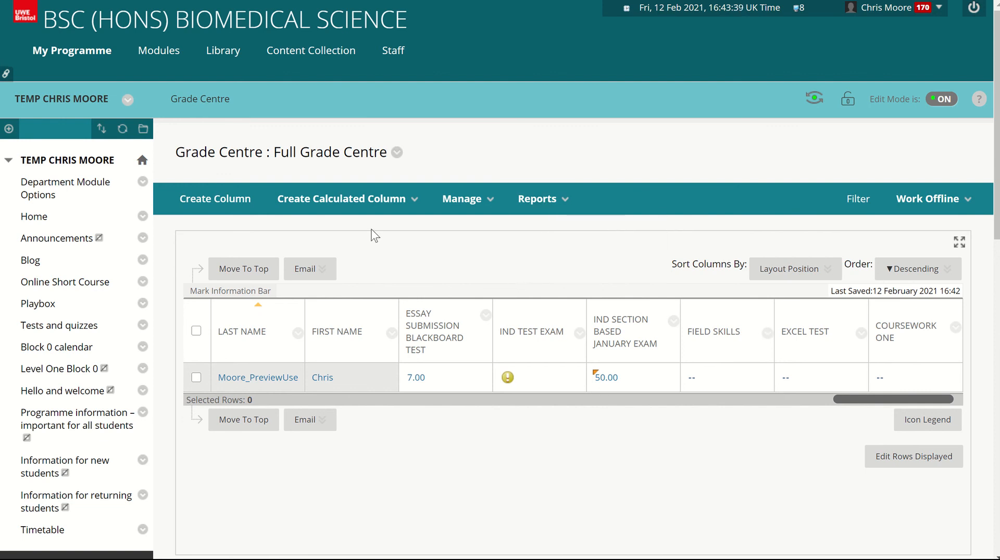
- Open Tests and quizzes, view the Create Test page for adding a test assessment, and cancel it
left_click(371, 200)
left_click(73, 326)
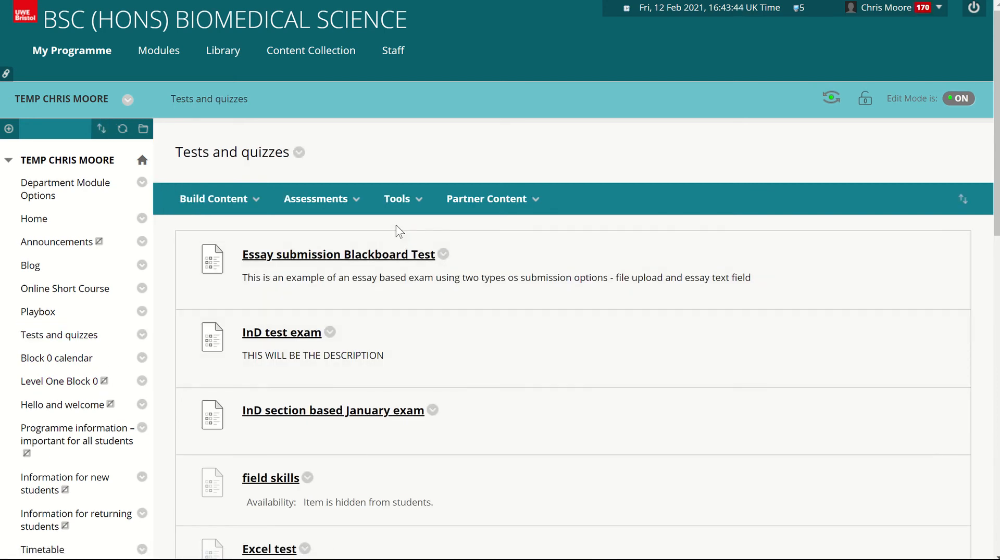
left_click(320, 199)
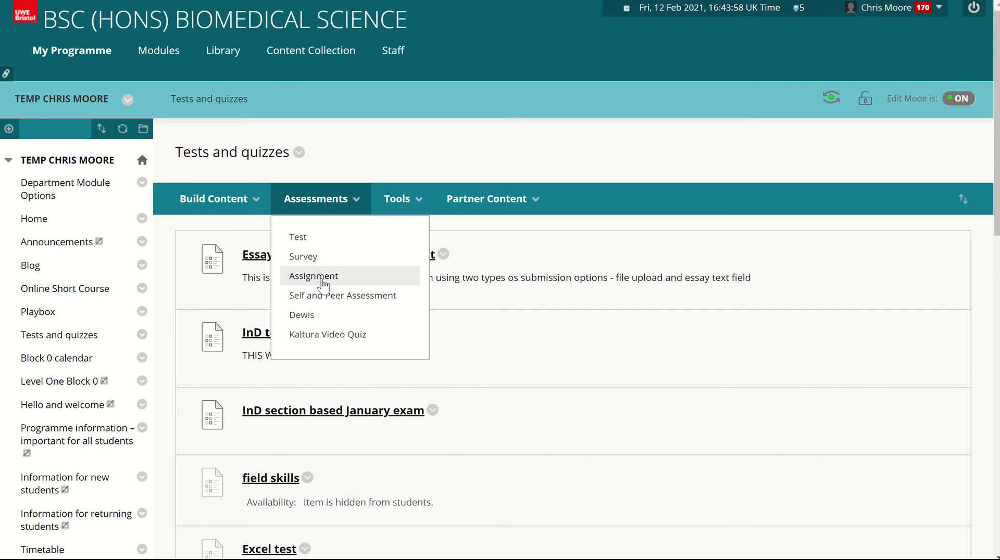
left_click(347, 240)
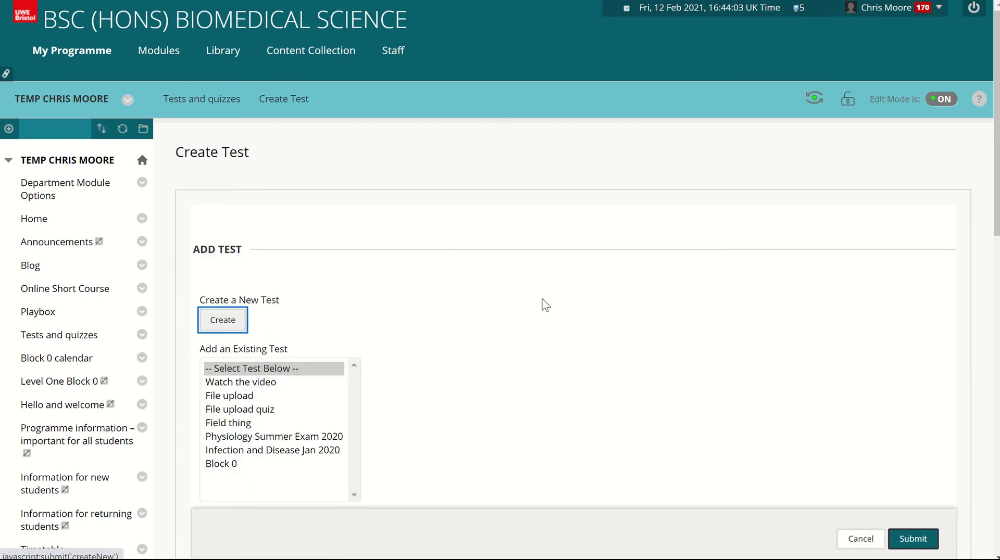
scroll(545, 305, "down", 3)
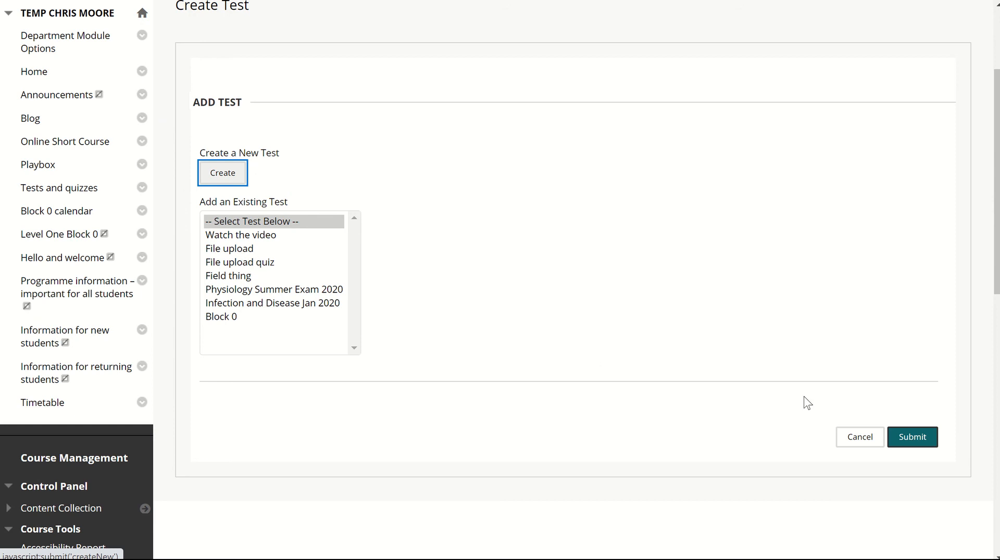
left_click(840, 436)
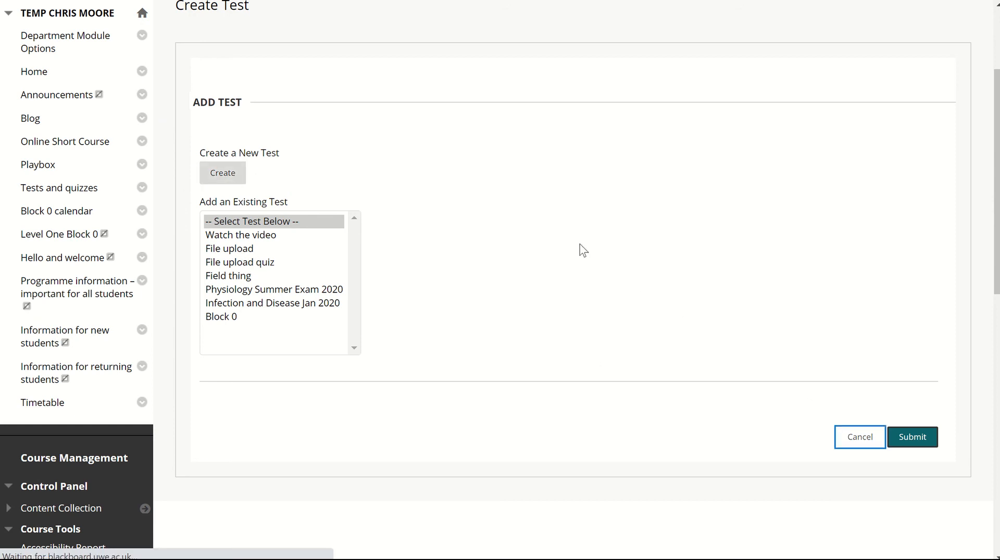
- Try to begin the InD section based January exam as a preview and return to the course content
scroll(579, 260, "down", 4)
scroll(428, 316, "up", 2)
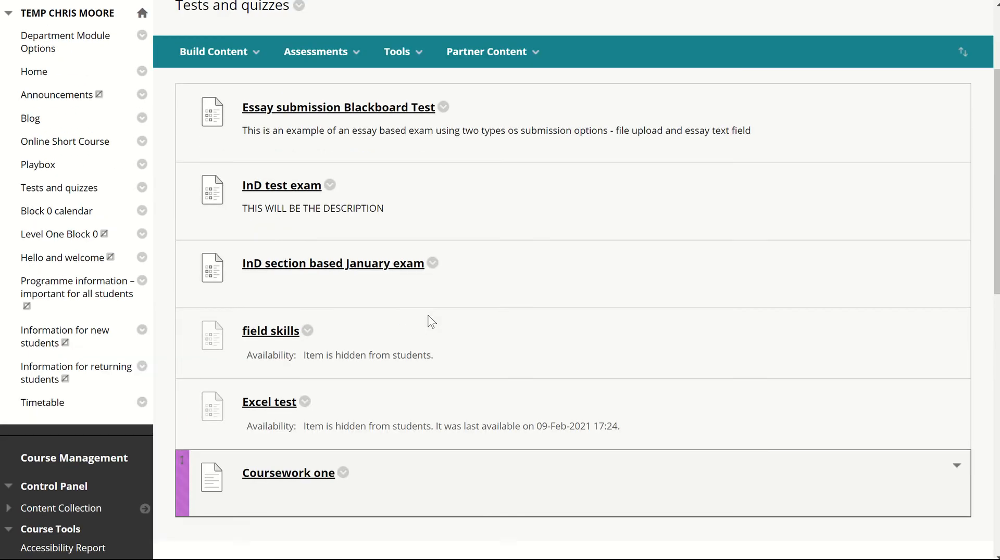
left_click(363, 267)
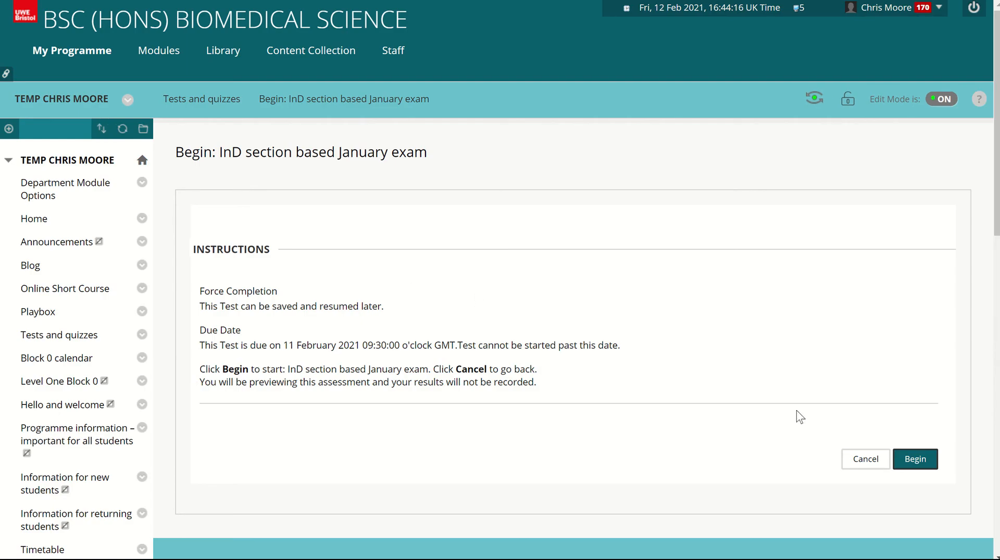
left_click(915, 461)
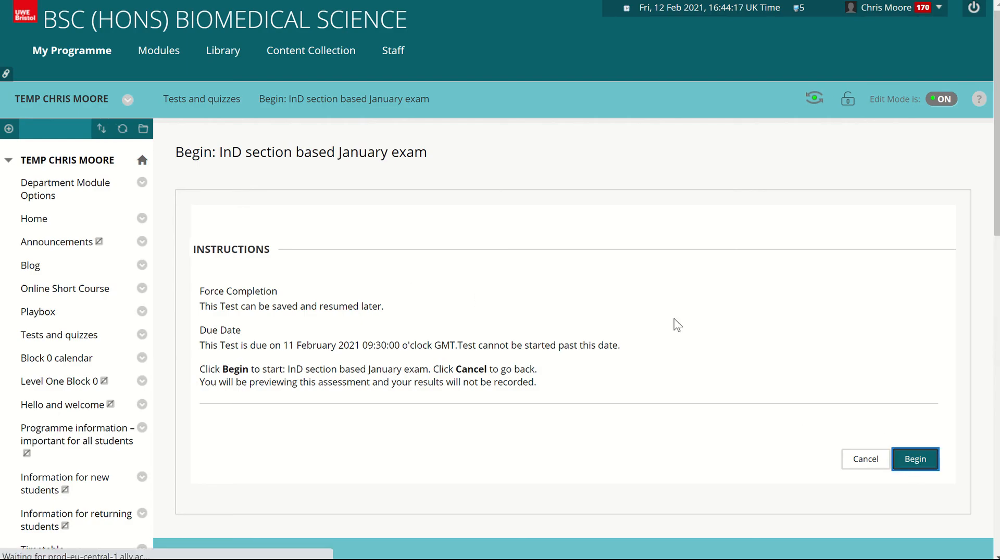
left_click(611, 286)
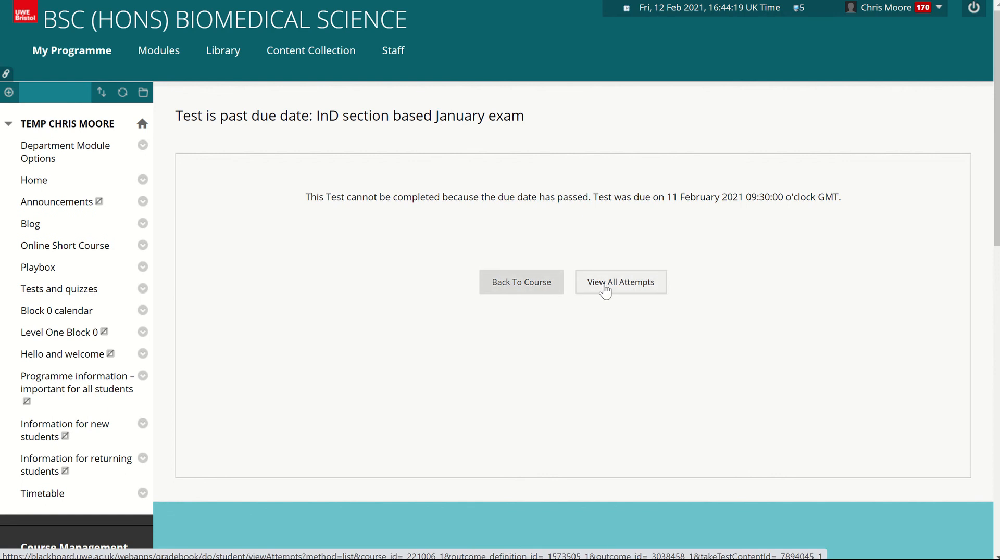
left_click(512, 275)
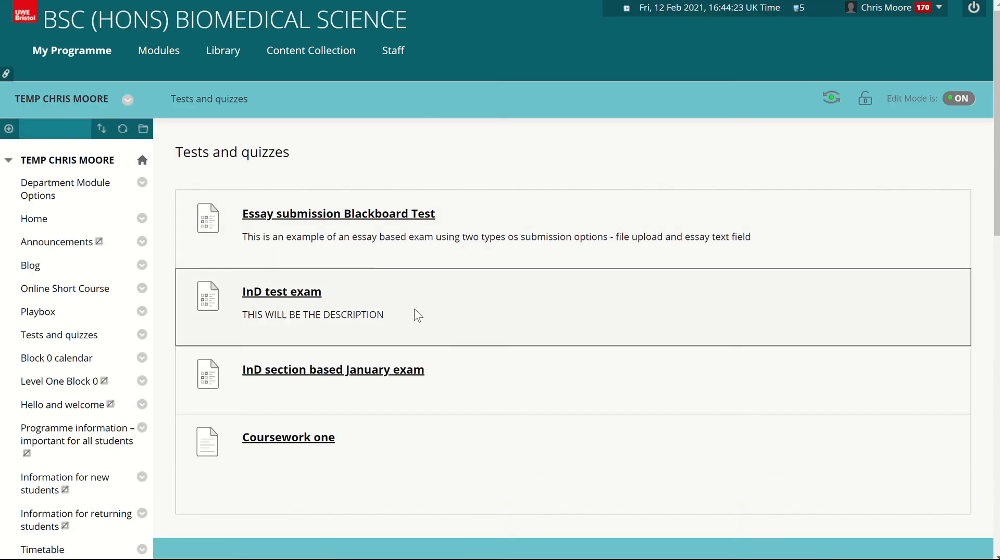
- Open the Full Grade Centre again and view the Excel test column's options
scroll(434, 300, "down", 2)
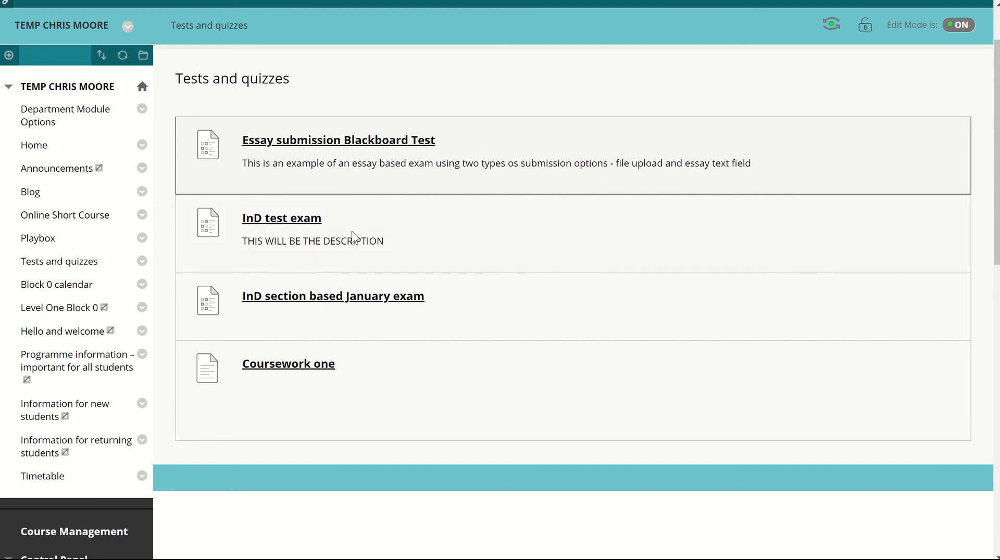
scroll(131, 344, "down", 5)
scroll(130, 341, "down", 7)
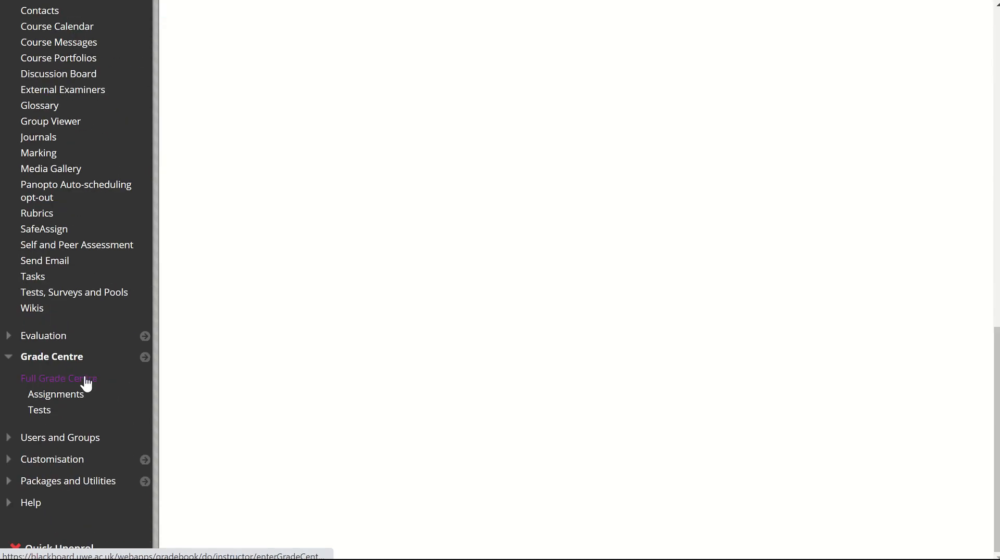
left_click(85, 385)
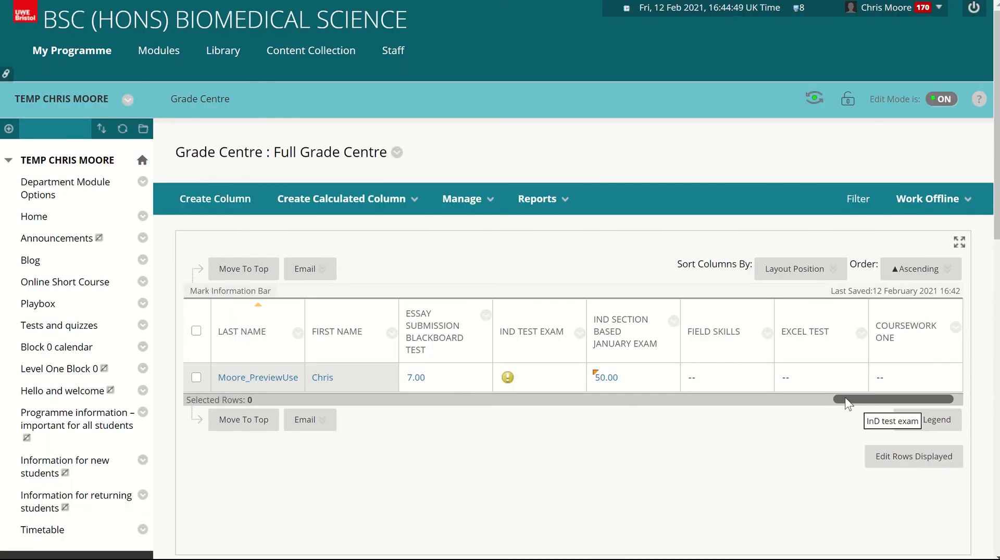
left_click(861, 332)
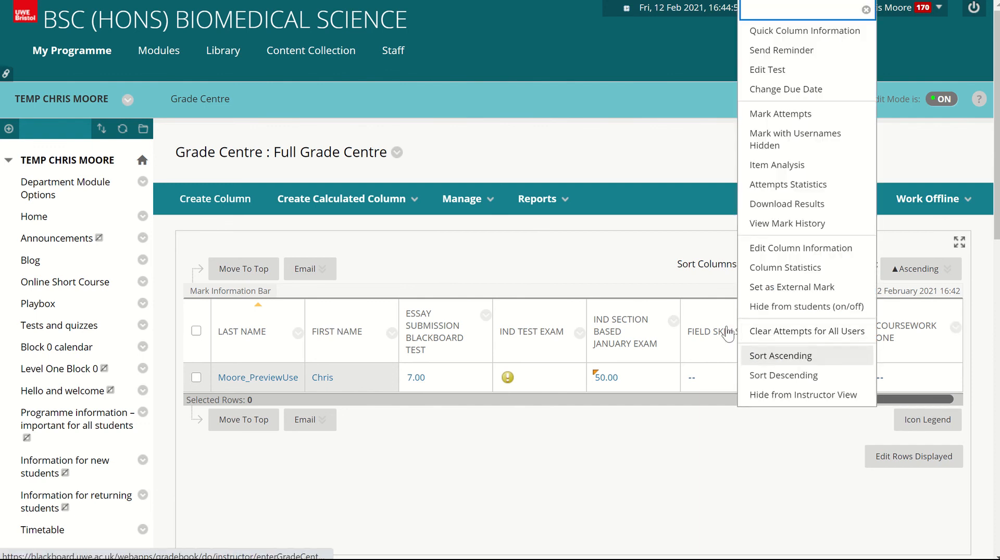
left_click(796, 475)
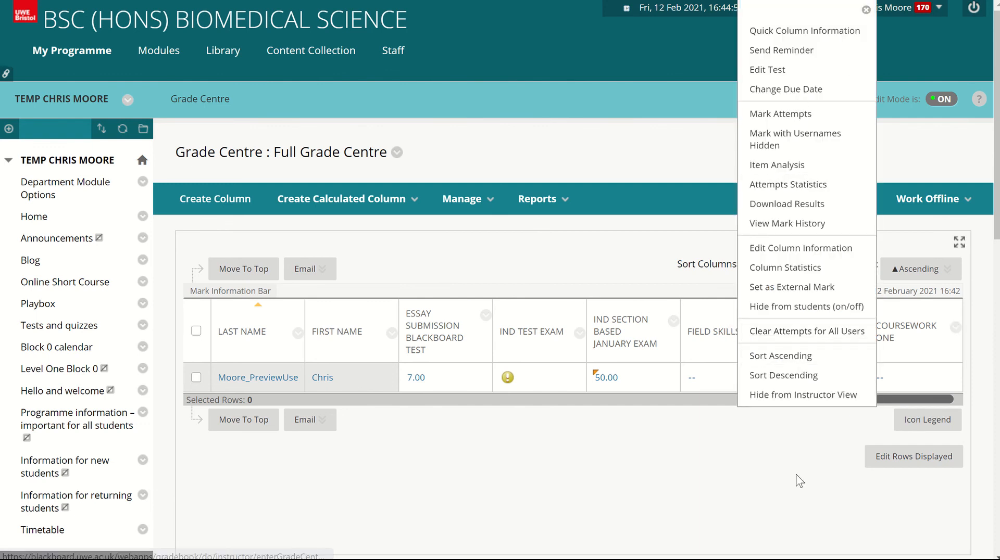
- View the preview student's 03/02/21 attempt for the InD test exam and exit without submitting marks
left_click(572, 376)
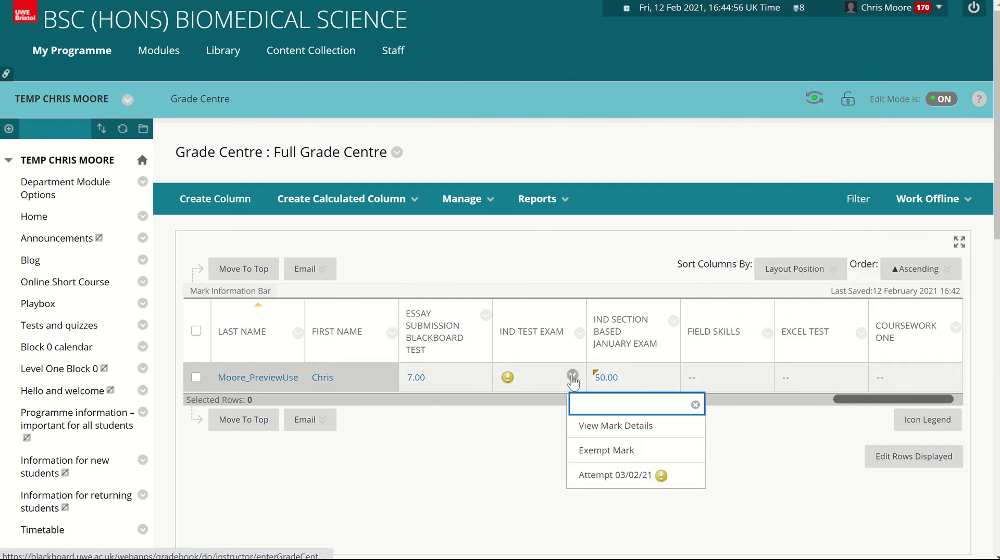
left_click(616, 485)
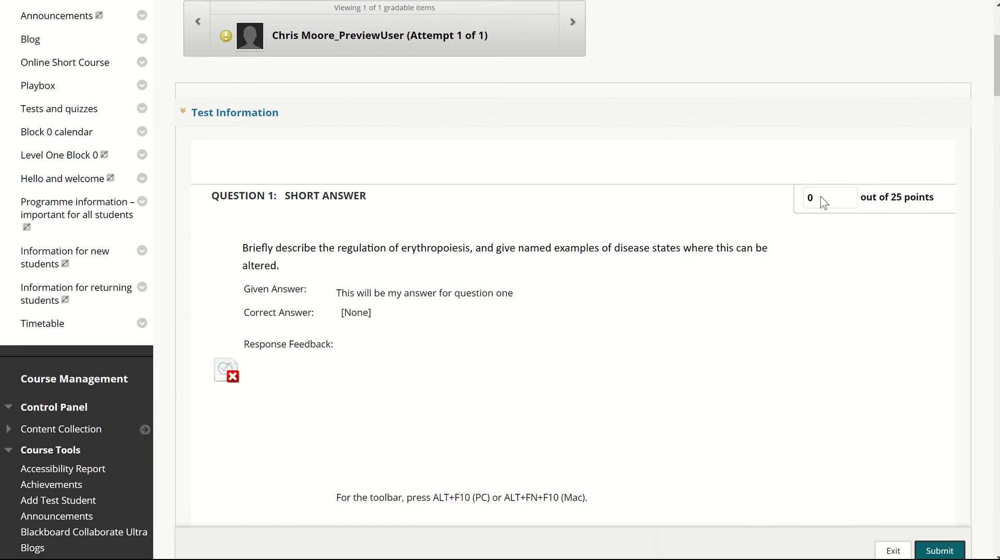
left_click(892, 549)
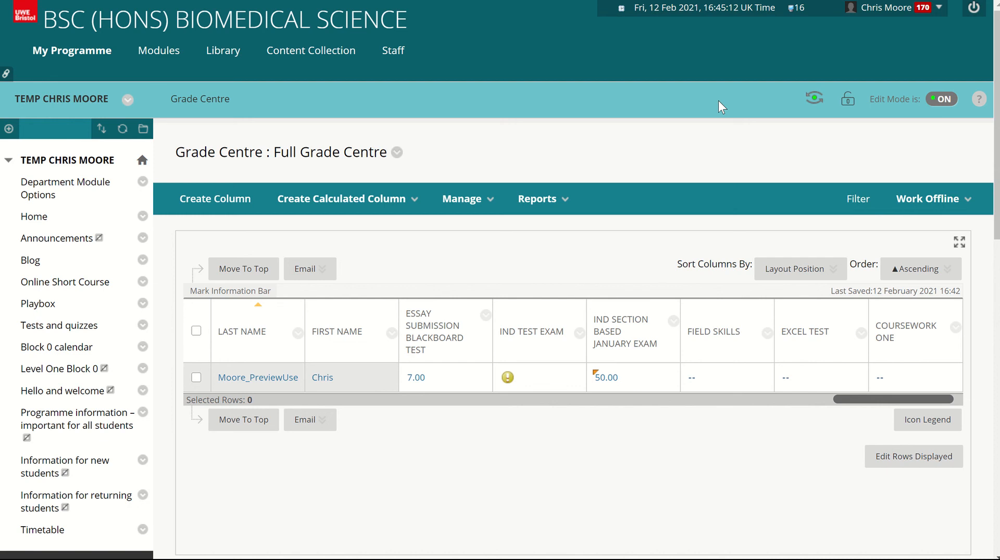
- Leave the Grade Centre and open the course's Home page
left_click(794, 269)
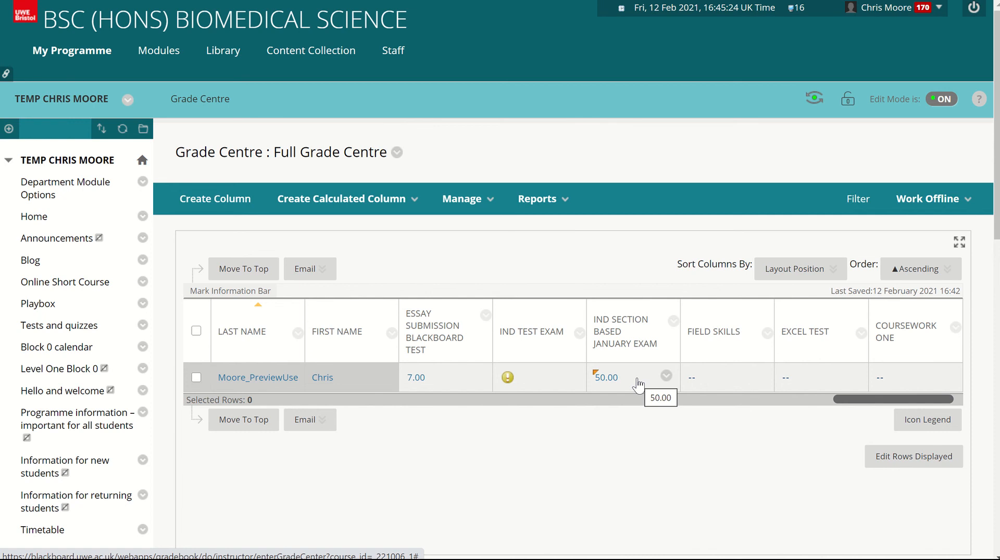
left_click(50, 222)
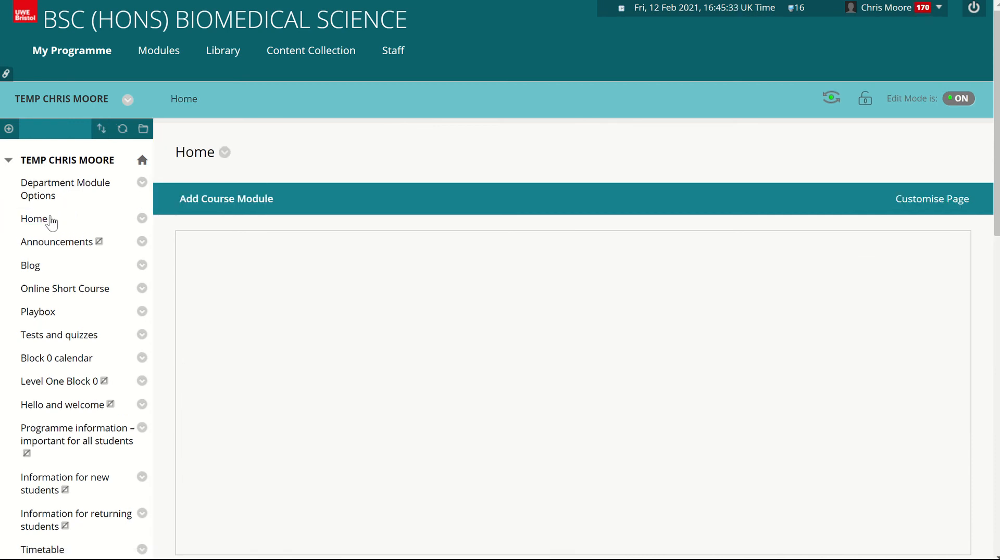